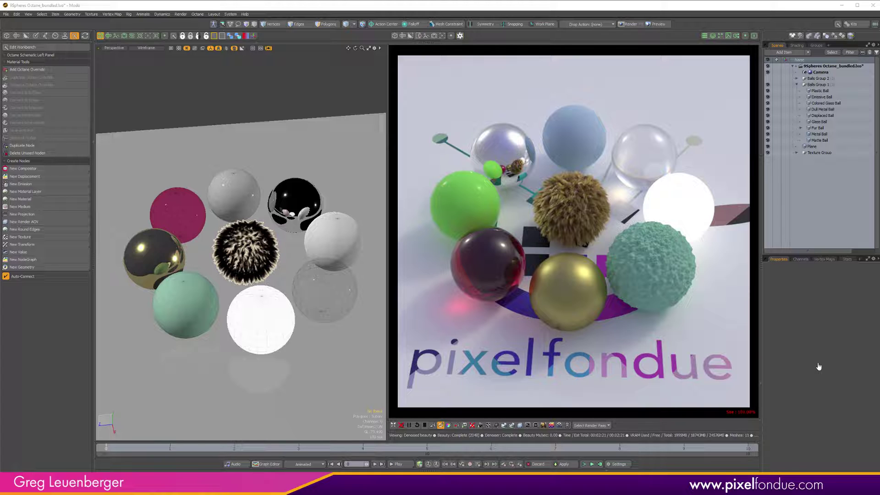
Expand Balls Group 2 and show the gold ball's DullMetal node network in the schematic
{"action": "left_click", "coordinate": [797, 79]}
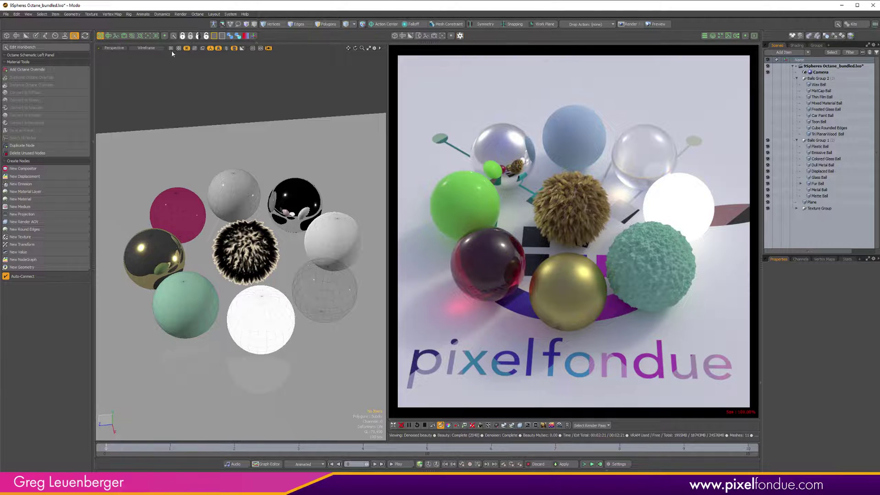
{"action": "left_click", "coordinate": [133, 36]}
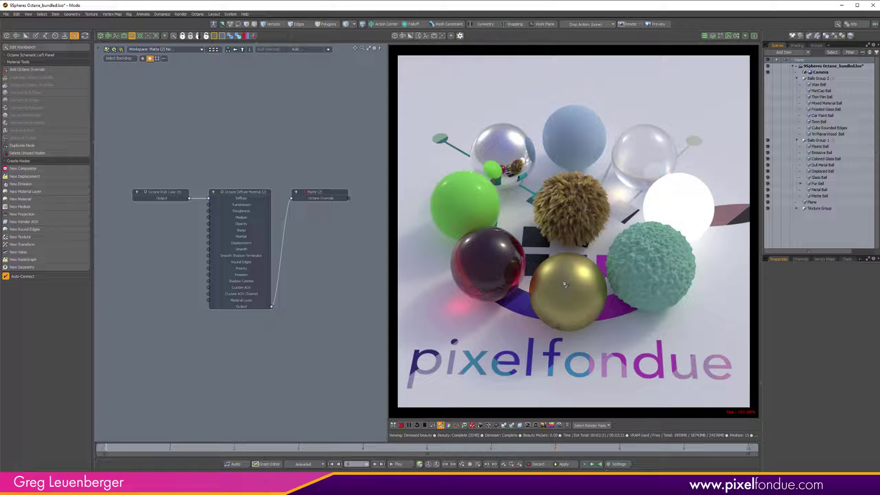
{"action": "left_click", "coordinate": [558, 279]}
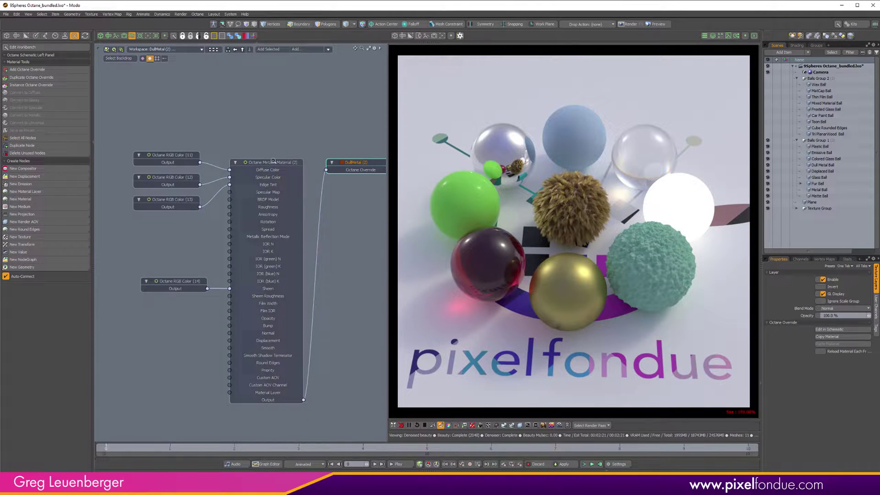
{"action": "scroll", "coordinate": [308, 164], "scroll_direction": "up", "scroll_amount": 3}
{"action": "scroll", "coordinate": [309, 164], "scroll_direction": "down", "scroll_amount": 1}
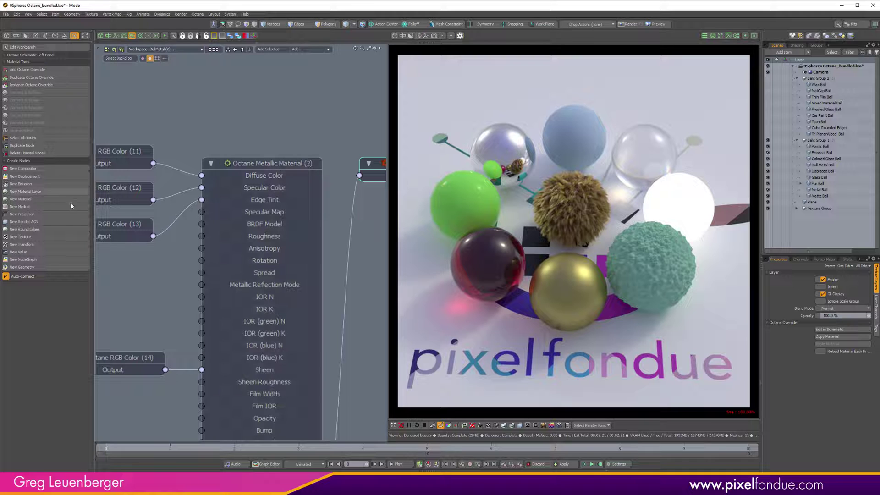
Look over the available new Octane material types and inspect the Metallic material node's properties
{"action": "left_click", "coordinate": [51, 202]}
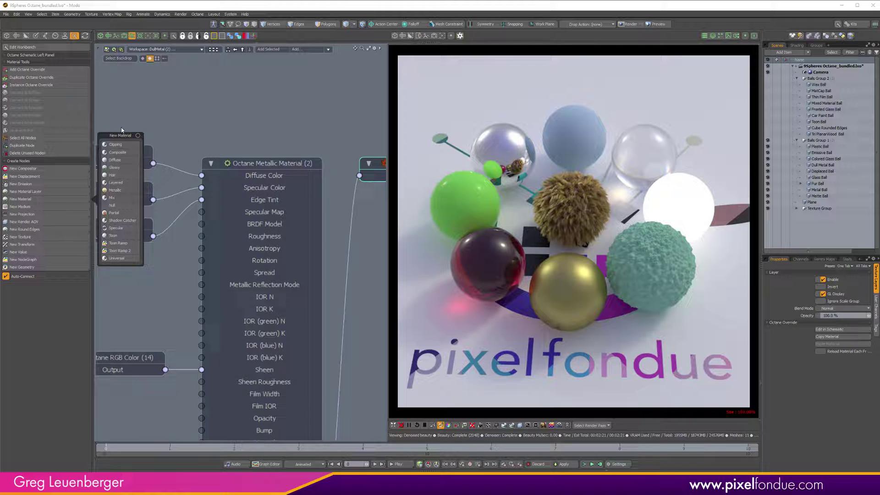
{"action": "left_click", "coordinate": [257, 164]}
{"action": "left_click", "coordinate": [257, 164]}
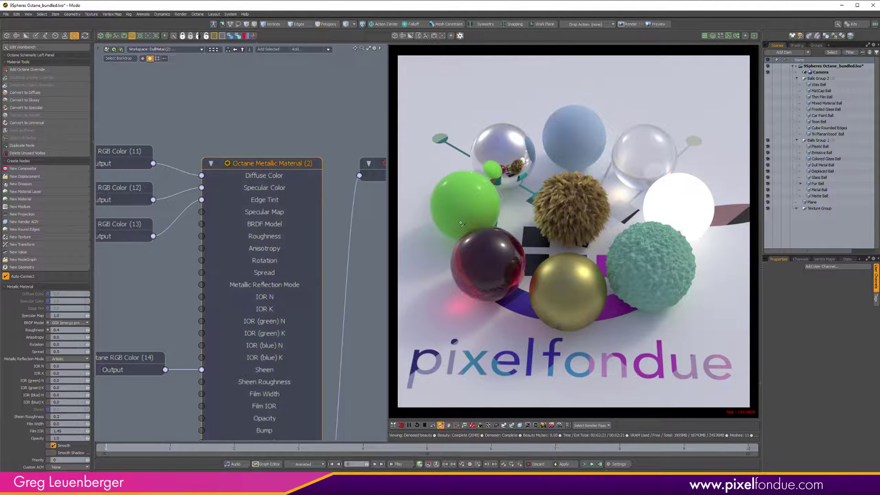
Examine the colored glass ball's network, including its color correction, absorption and Specular material nodes
{"action": "left_click", "coordinate": [489, 256]}
{"action": "scroll", "coordinate": [275, 190], "scroll_direction": "up", "scroll_amount": 1}
{"action": "left_click_drag", "start_coordinate": [199, 227], "coordinate": [344, 168], "text": "alt"}
{"action": "scroll", "coordinate": [275, 189], "scroll_direction": "up", "scroll_amount": 1}
{"action": "left_click_drag", "start_coordinate": [116, 303], "coordinate": [211, 270], "text": "alt"}
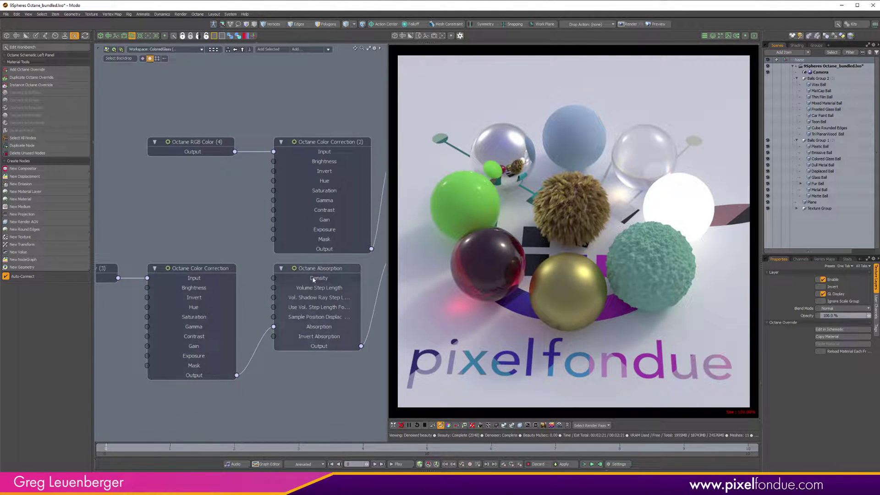
{"action": "middle_click_drag", "start_coordinate": [212, 270], "coordinate": [263, 270]}
{"action": "left_click", "coordinate": [125, 281]}
{"action": "left_click_drag", "start_coordinate": [256, 206], "coordinate": [119, 238]}
{"action": "left_click", "coordinate": [352, 194]}
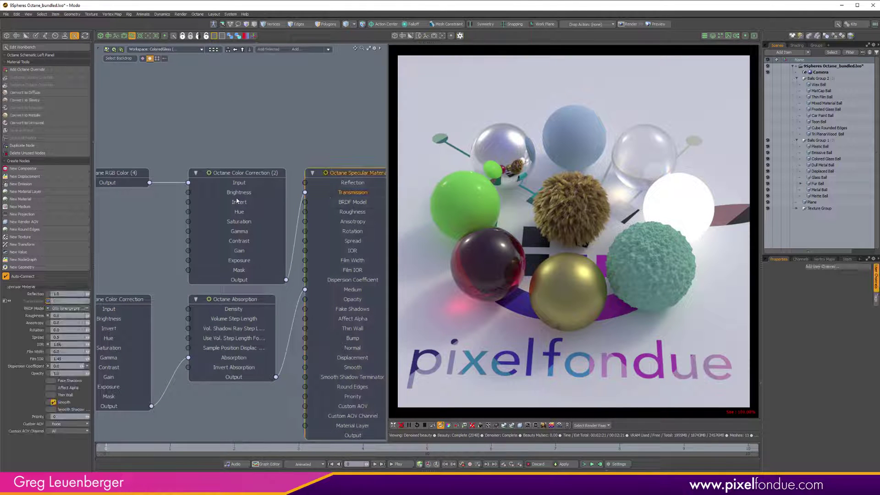
Examine the node networks of the plastic, metal and matte balls
{"action": "left_click", "coordinate": [133, 179]}
{"action": "left_click", "coordinate": [181, 159]}
{"action": "scroll", "coordinate": [275, 267], "scroll_direction": "down", "scroll_amount": 3}
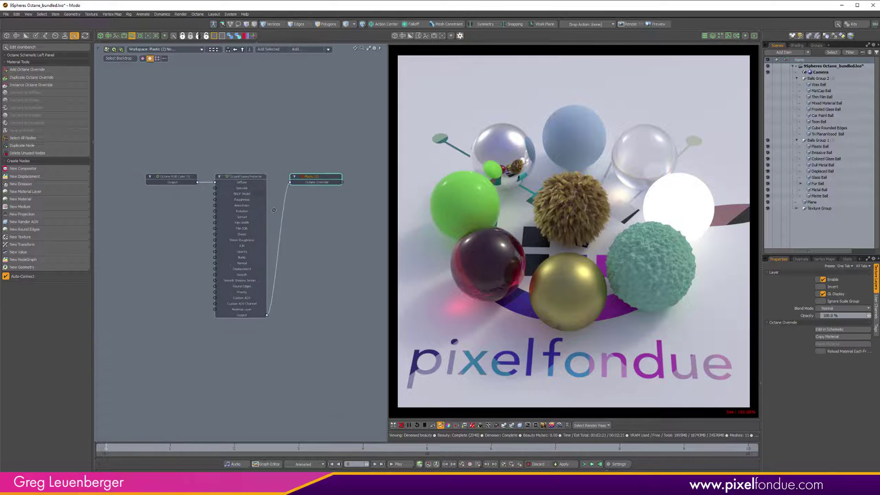
{"action": "scroll", "coordinate": [273, 209], "scroll_direction": "up", "scroll_amount": 4}
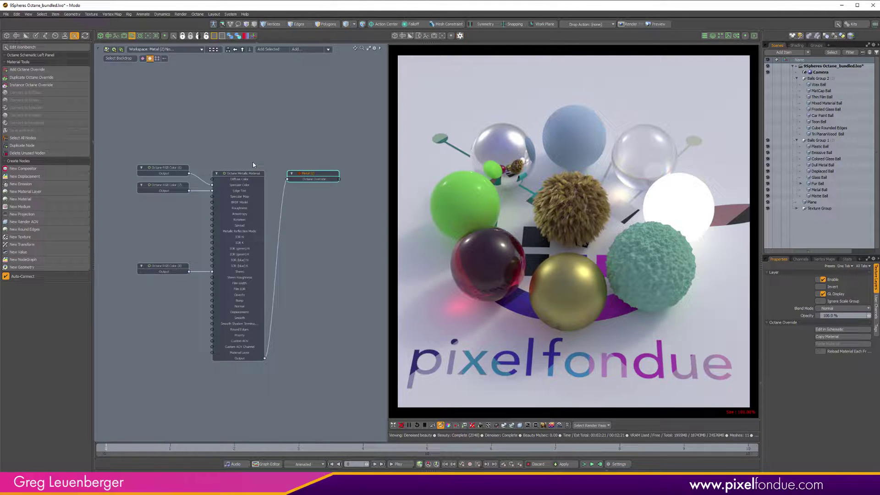
{"action": "scroll", "coordinate": [252, 166], "scroll_direction": "up", "scroll_amount": 5}
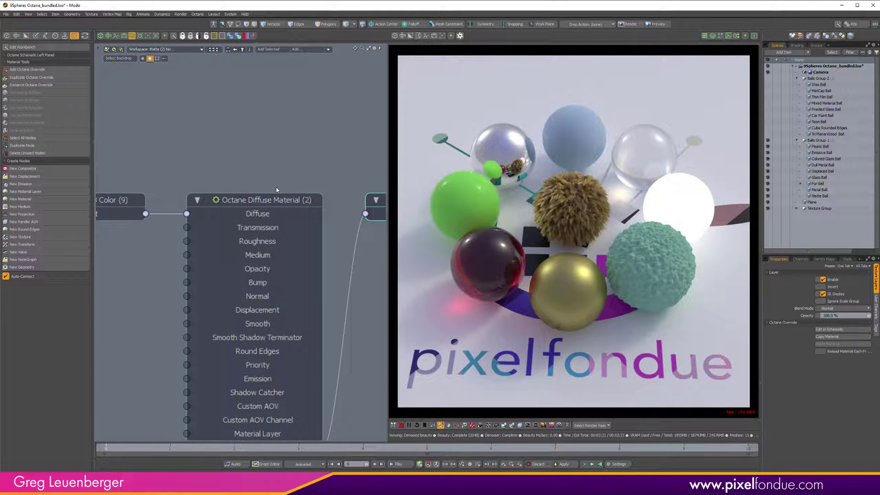
Show the clear glass ball's network and inspect its Specular material node's properties
{"action": "left_click", "coordinate": [642, 145]}
{"action": "scroll", "coordinate": [298, 187], "scroll_direction": "up", "scroll_amount": 5}
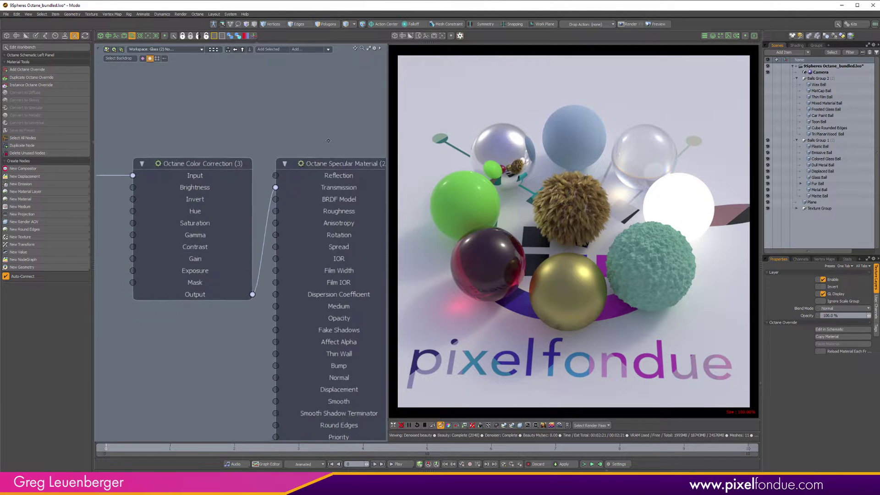
{"action": "left_click", "coordinate": [297, 117]}
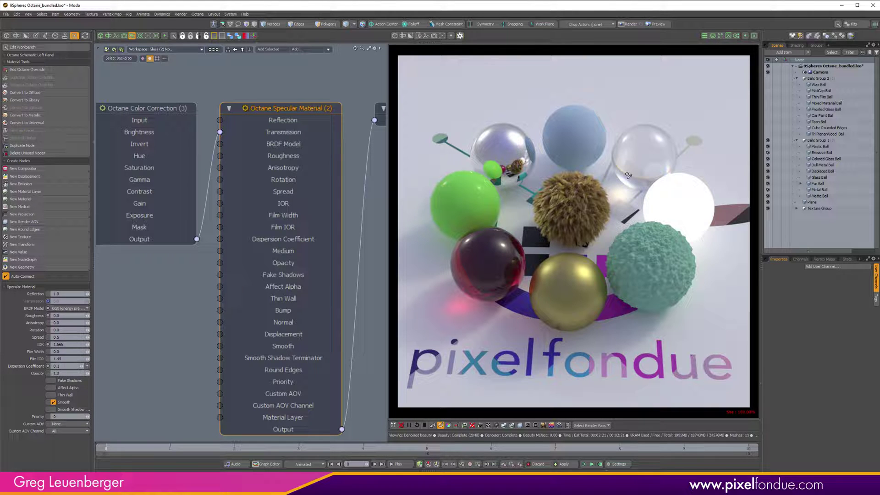
Examine the white emissive ball's network, including the texture emission feeding its Diffuse material
{"action": "left_click", "coordinate": [681, 202]}
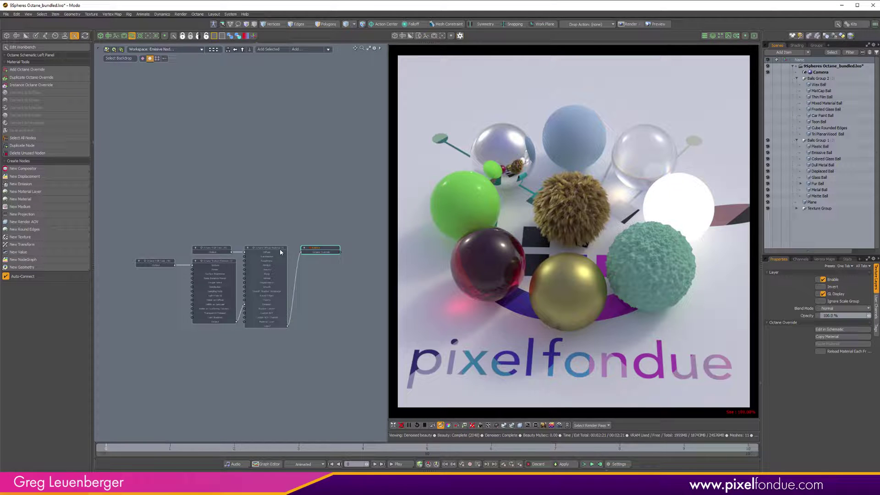
{"action": "mouse_move", "coordinate": [280, 250]}
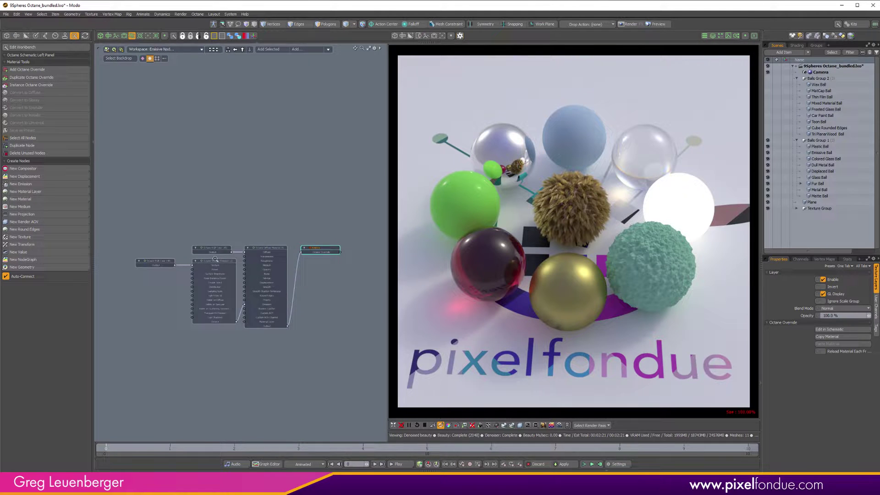
{"action": "scroll", "coordinate": [214, 260], "scroll_direction": "up", "scroll_amount": 5}
{"action": "scroll", "coordinate": [266, 285], "scroll_direction": "down", "scroll_amount": 1}
{"action": "scroll", "coordinate": [266, 285], "scroll_direction": "down", "scroll_amount": 3}
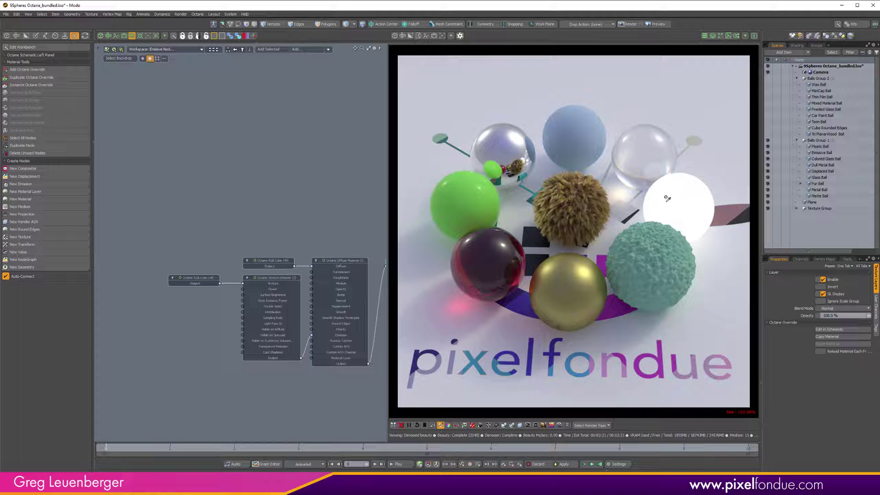
Inspect the displaced ball's Vertex Displacement node and the Noise Texture that drives it
{"action": "left_click", "coordinate": [626, 263]}
{"action": "scroll", "coordinate": [248, 226], "scroll_direction": "up", "scroll_amount": 3}
{"action": "left_click_drag", "start_coordinate": [367, 279], "coordinate": [277, 243], "text": "alt"}
{"action": "scroll", "coordinate": [277, 244], "scroll_direction": "up", "scroll_amount": 1}
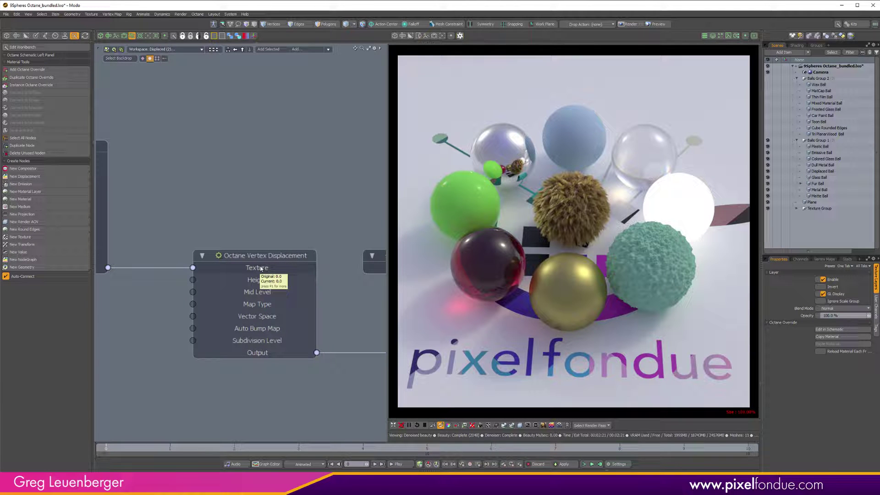
{"action": "left_click_drag", "start_coordinate": [249, 237], "coordinate": [304, 244], "text": "alt"}
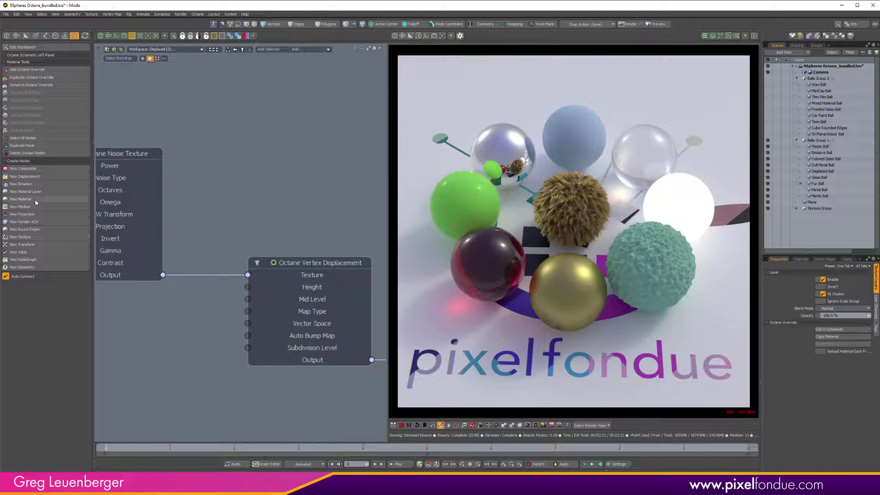
Look over the available displacement node types and examine how displacement connects to the displaced ball's Diffuse material
{"action": "left_click", "coordinate": [25, 176]}
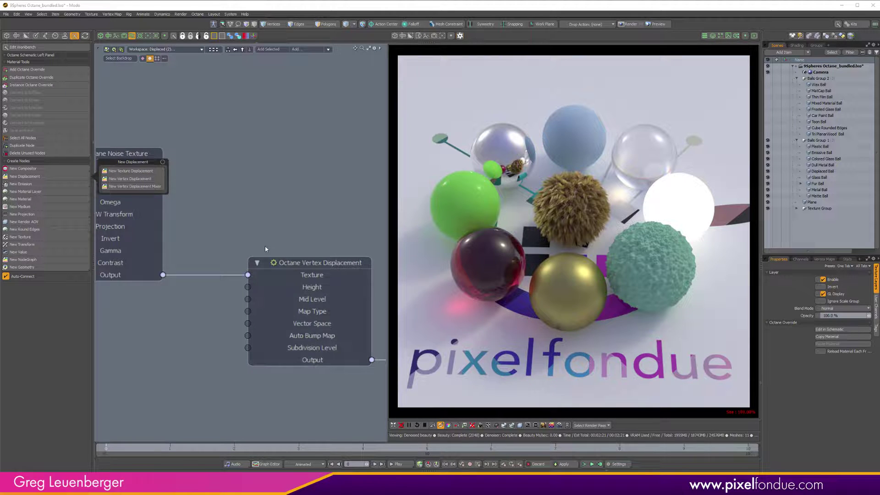
{"action": "left_click", "coordinate": [222, 186]}
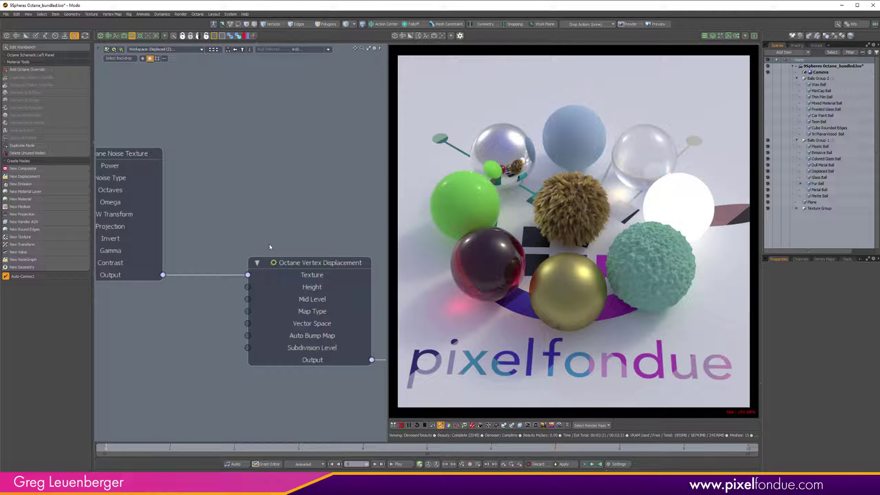
{"action": "scroll", "coordinate": [307, 239], "scroll_direction": "down", "scroll_amount": 5}
{"action": "left_click_drag", "start_coordinate": [367, 242], "coordinate": [203, 237], "text": "alt"}
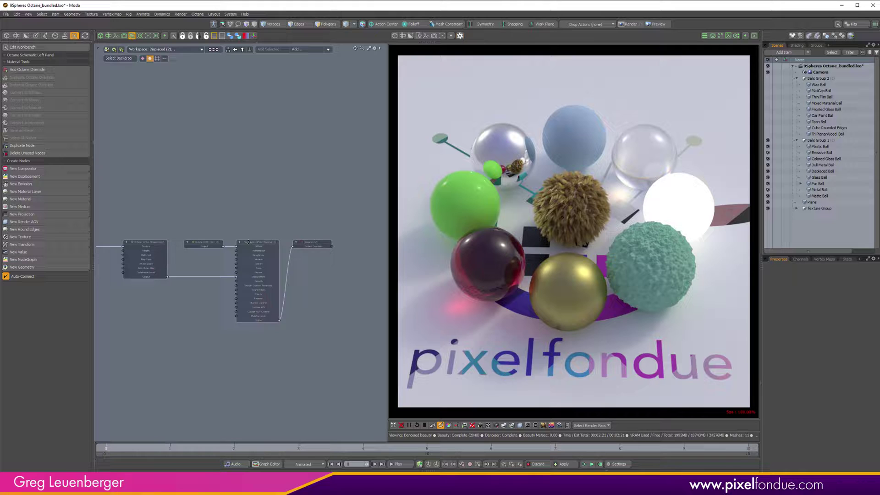
{"action": "scroll", "coordinate": [284, 237], "scroll_direction": "up", "scroll_amount": 2}
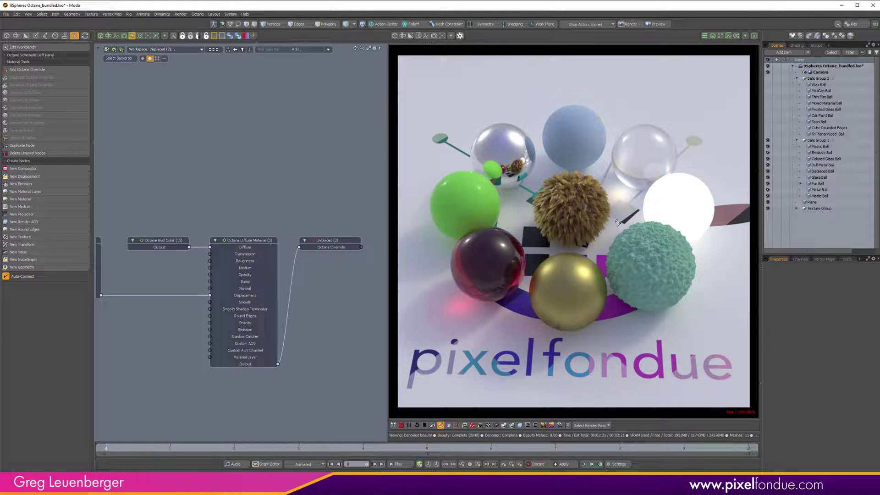
Expand Balls Group 1 in the Shader Tree and reveal the layers of the Fur Ball and Fur materials
{"action": "left_click", "coordinate": [798, 45]}
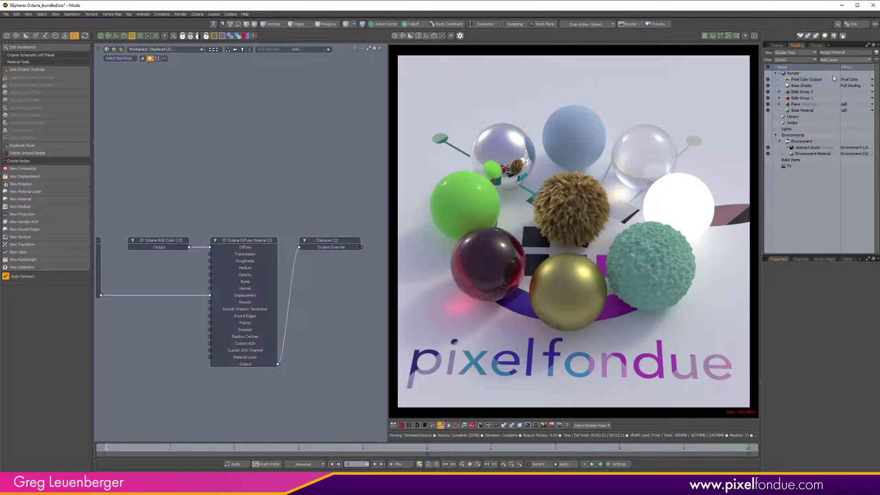
{"action": "left_click", "coordinate": [780, 98]}
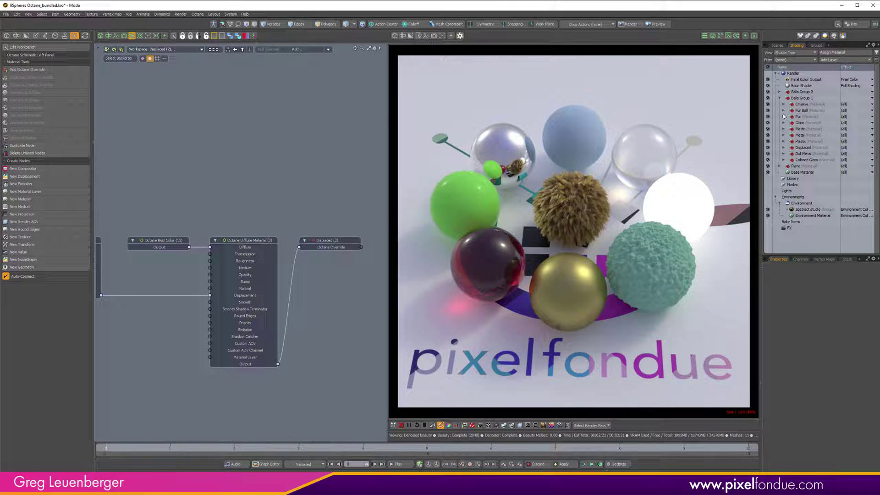
{"action": "left_click", "coordinate": [783, 111]}
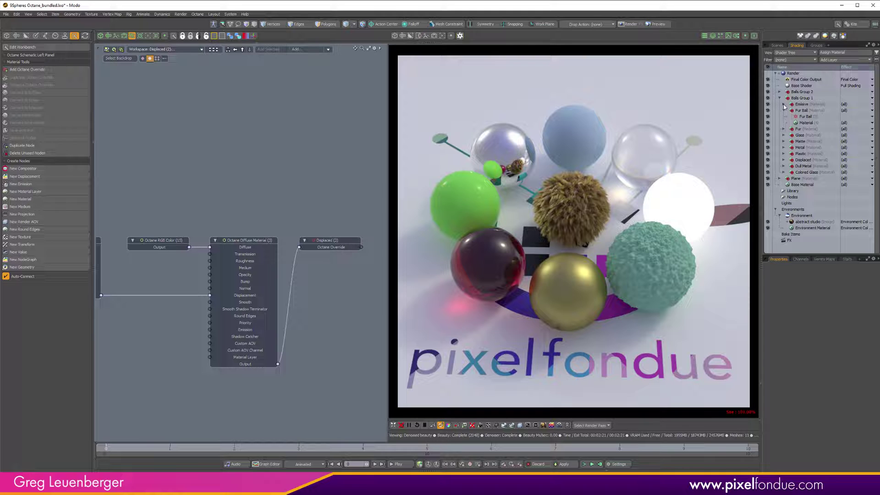
{"action": "left_click", "coordinate": [783, 128]}
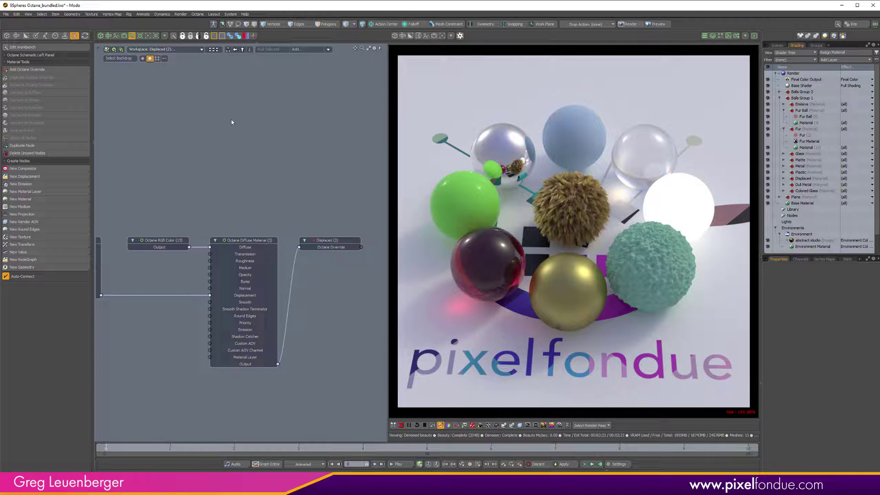
Return to the 3D view, hide the Fur mesh under Fur Ball, and select the underlying Fur Ball
{"action": "left_click", "coordinate": [101, 36]}
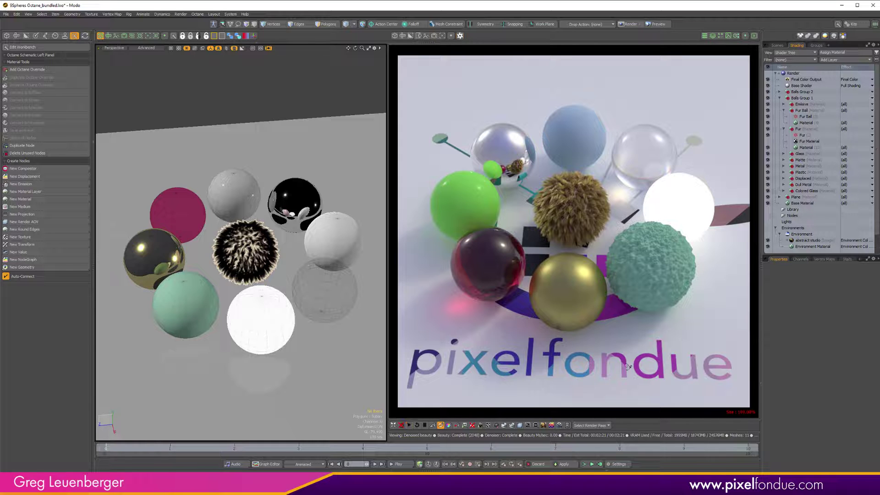
{"action": "left_click", "coordinate": [778, 46]}
{"action": "left_click", "coordinate": [800, 183]}
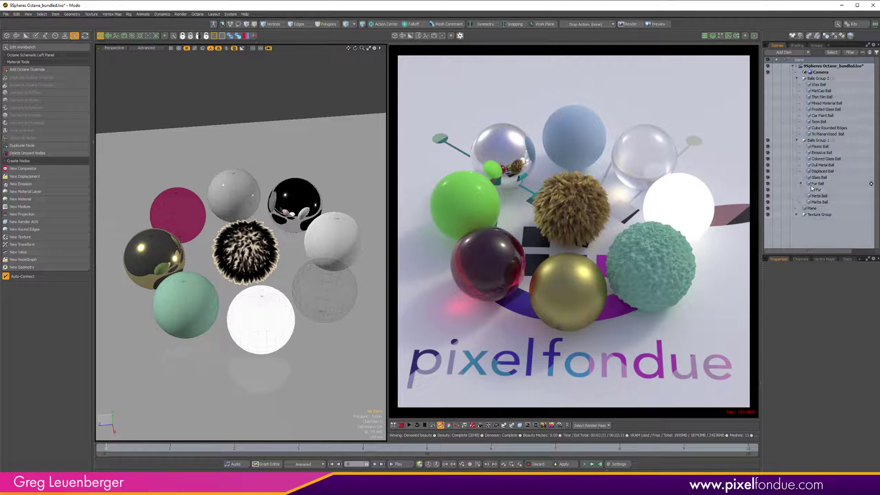
{"action": "left_click", "coordinate": [816, 190]}
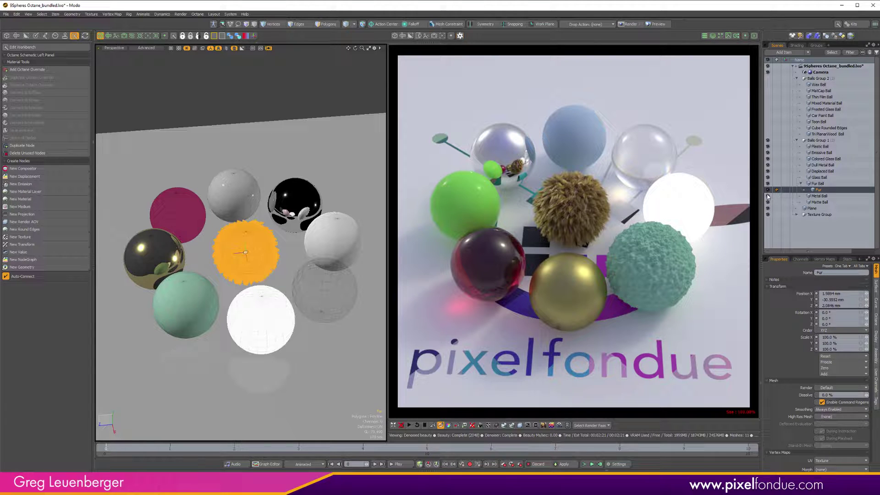
{"action": "left_click", "coordinate": [768, 190]}
{"action": "left_click", "coordinate": [818, 183]}
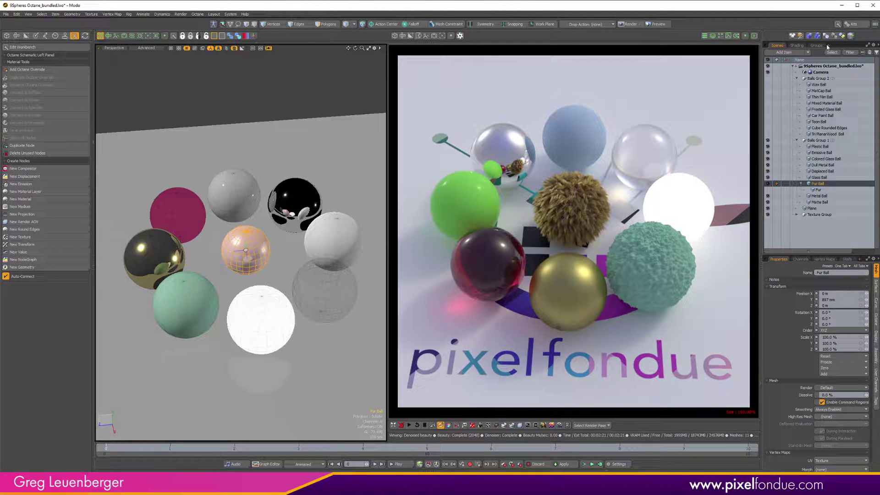
Try to bake the geometry cache with only the Fur option enabled
{"action": "left_click", "coordinate": [796, 45]}
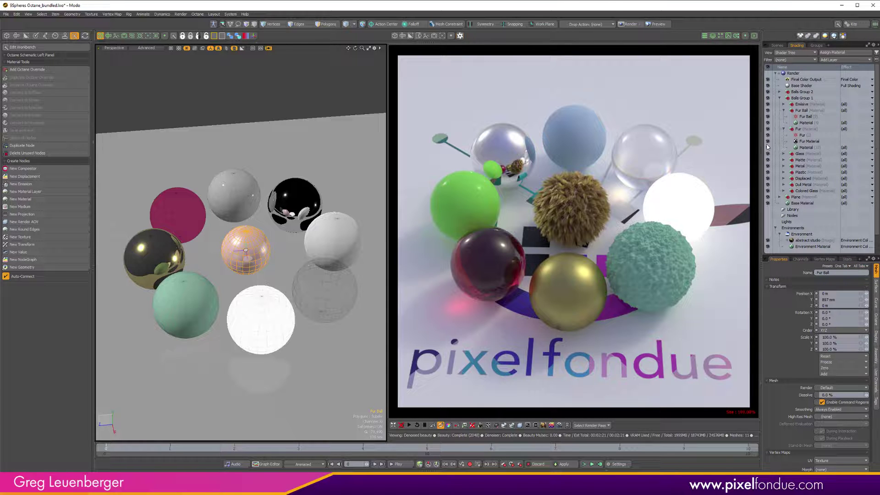
{"action": "left_click", "coordinate": [180, 13]}
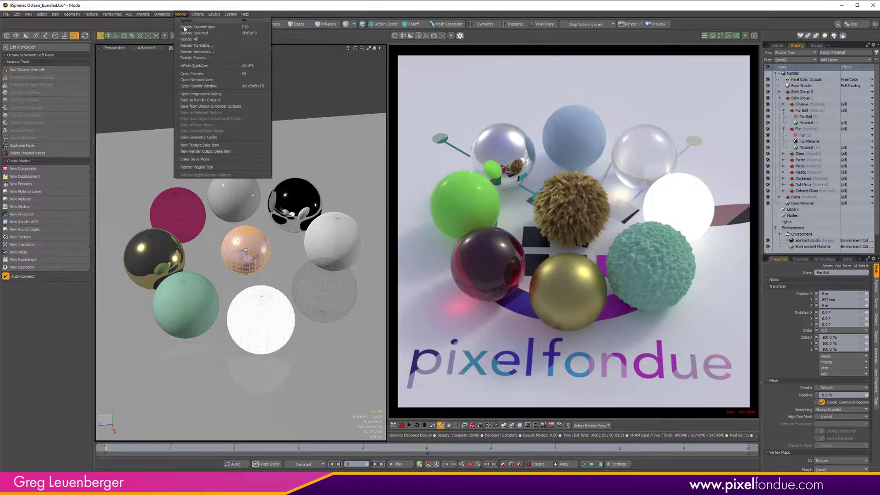
{"action": "left_click", "coordinate": [211, 137]}
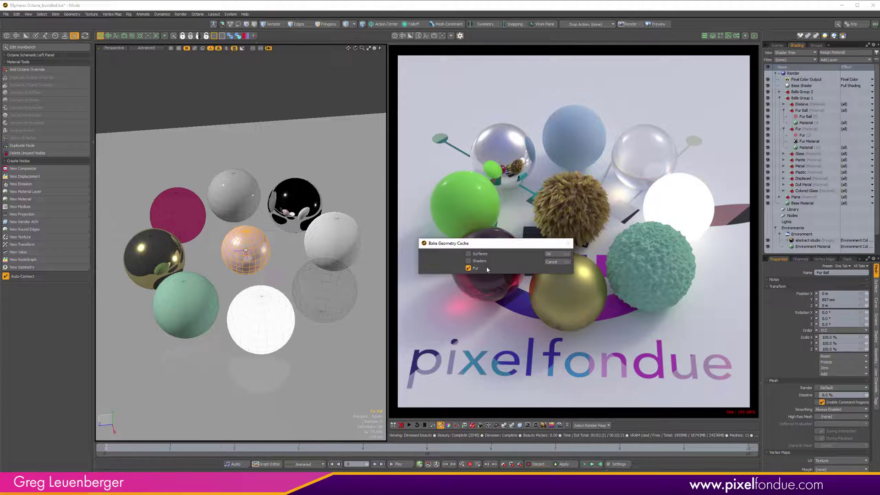
{"action": "left_click", "coordinate": [549, 254]}
Show and select the Fur mesh under Fur Ball to examine its geometry up close
{"action": "left_click", "coordinate": [777, 45]}
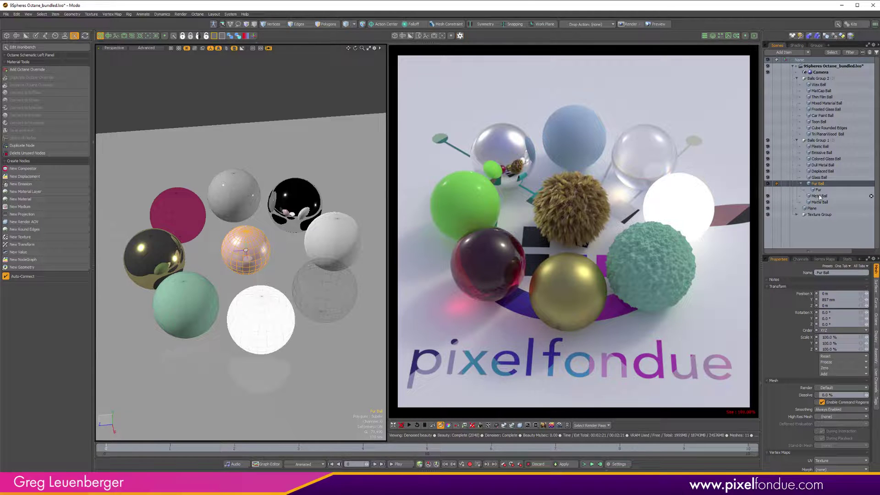
{"action": "left_click", "coordinate": [784, 190]}
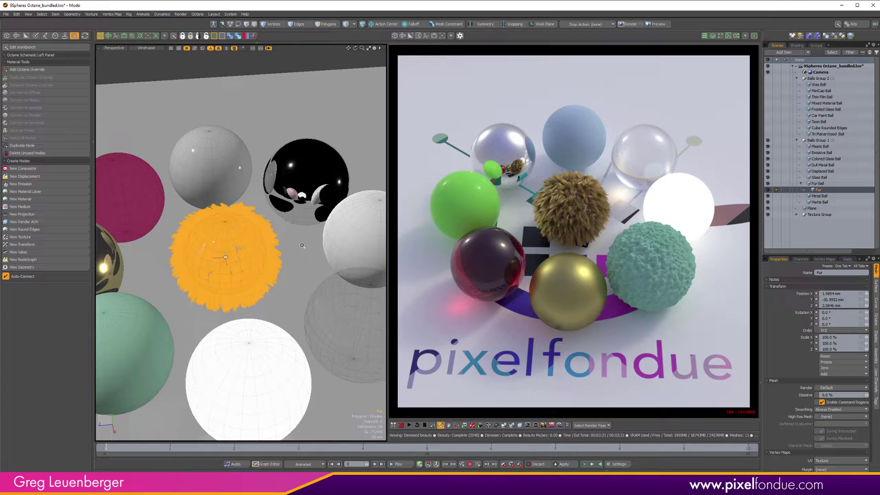
Examine the Fur mesh up close and bring up its curve render settings
{"action": "scroll", "coordinate": [278, 244], "scroll_direction": "up", "scroll_amount": 8}
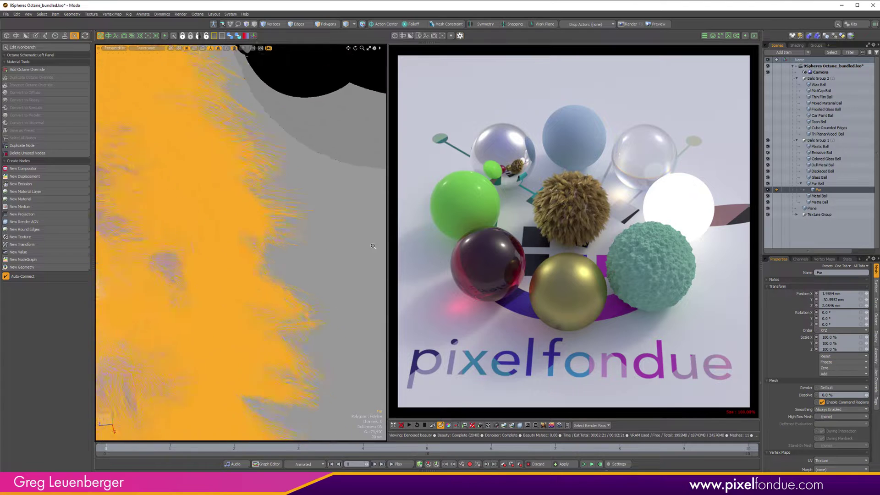
{"action": "left_click", "coordinate": [876, 324]}
{"action": "left_click", "coordinate": [876, 302]}
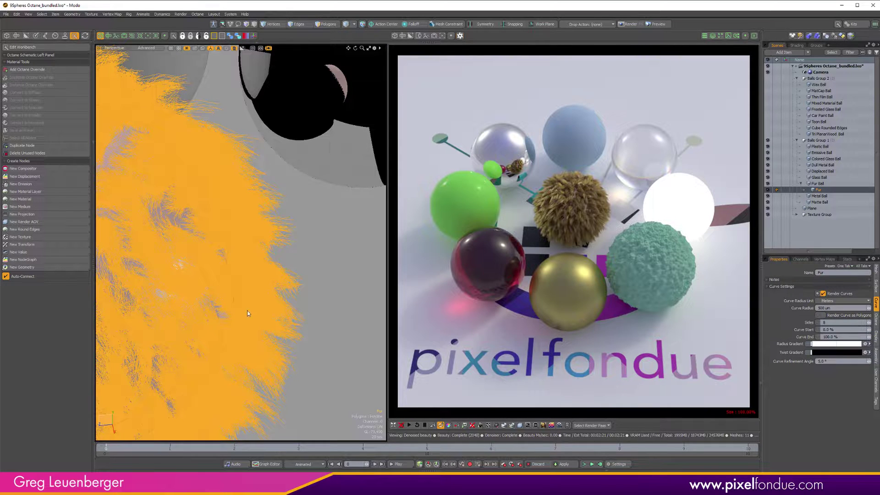
{"action": "scroll", "coordinate": [247, 310], "scroll_direction": "down", "scroll_amount": 10}
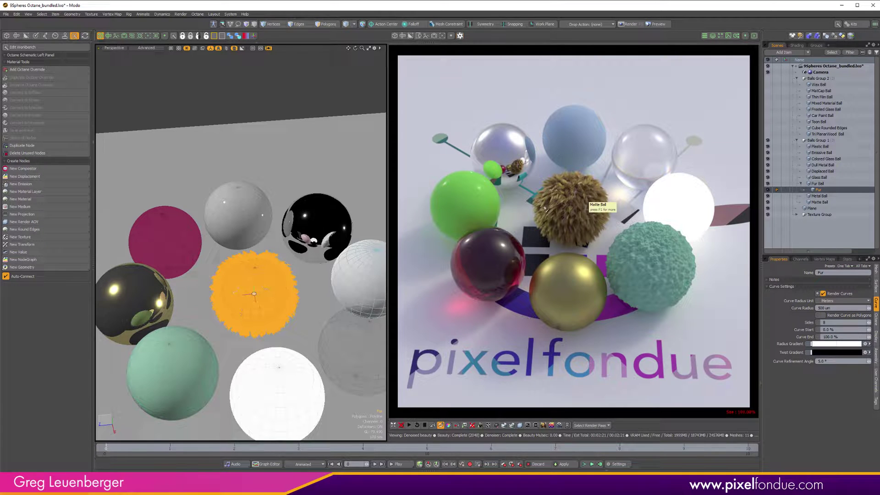
Return to the schematic, load the fur ball's material network from the render, and select the Octane Hair Material node
{"action": "left_click", "coordinate": [132, 36]}
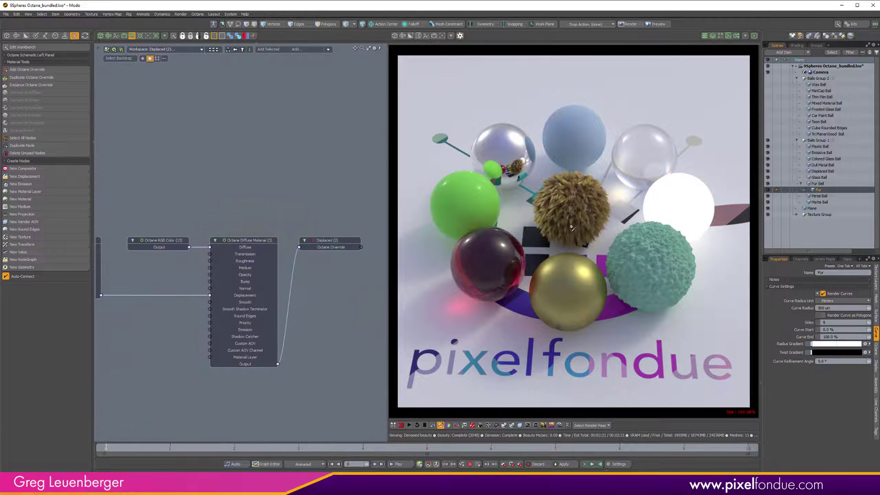
{"action": "left_click", "coordinate": [555, 201]}
{"action": "left_click_drag", "start_coordinate": [251, 236], "coordinate": [344, 221], "text": "alt"}
{"action": "left_click", "coordinate": [257, 141]}
{"action": "left_click_drag", "start_coordinate": [146, 235], "coordinate": [202, 229], "text": "alt"}
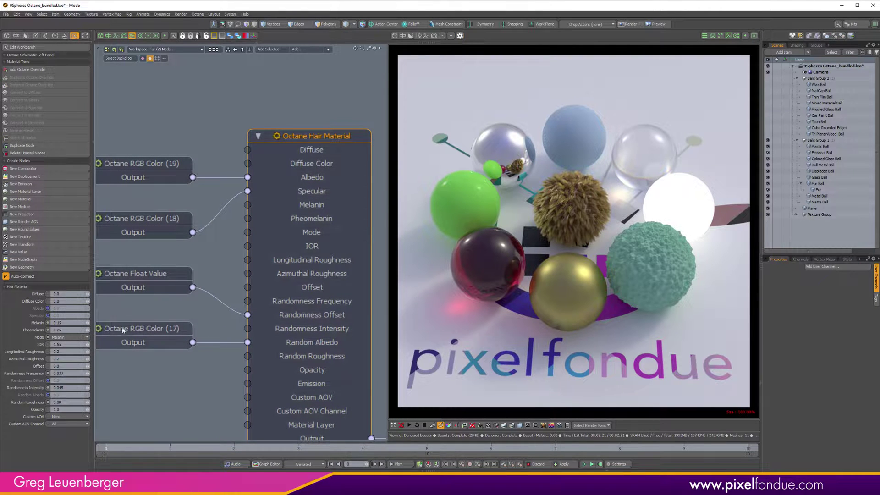
Check the Hair Material's Mode options, keep Melanin, and look over the fur's whole node network
{"action": "left_click", "coordinate": [80, 338]}
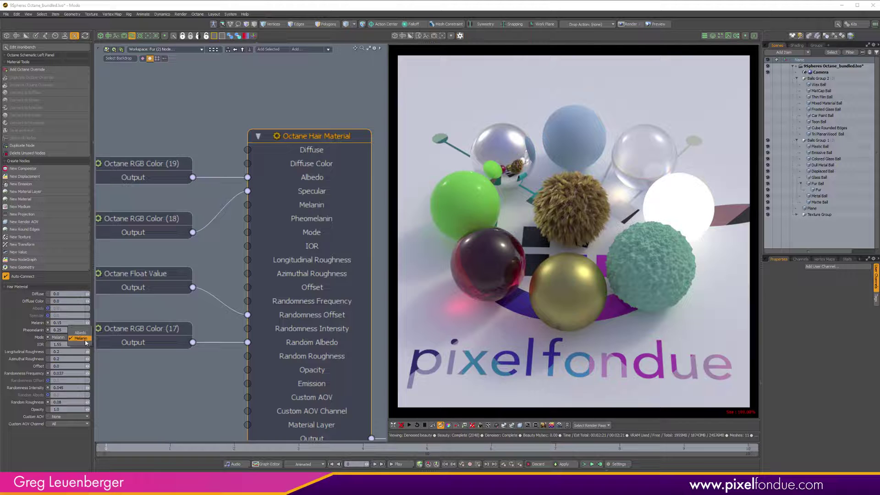
{"action": "left_click", "coordinate": [79, 338]}
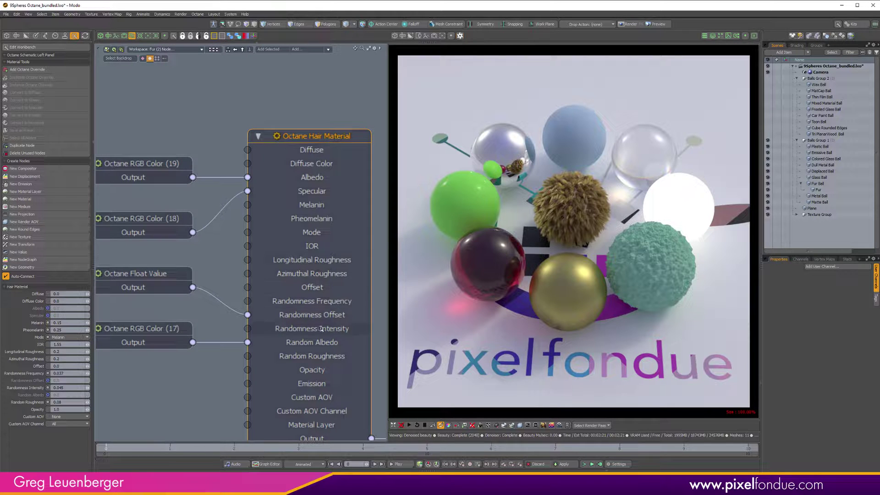
{"action": "scroll", "coordinate": [329, 331], "scroll_direction": "down", "scroll_amount": 4}
{"action": "left_click_drag", "start_coordinate": [357, 392], "coordinate": [292, 374], "text": "alt"}
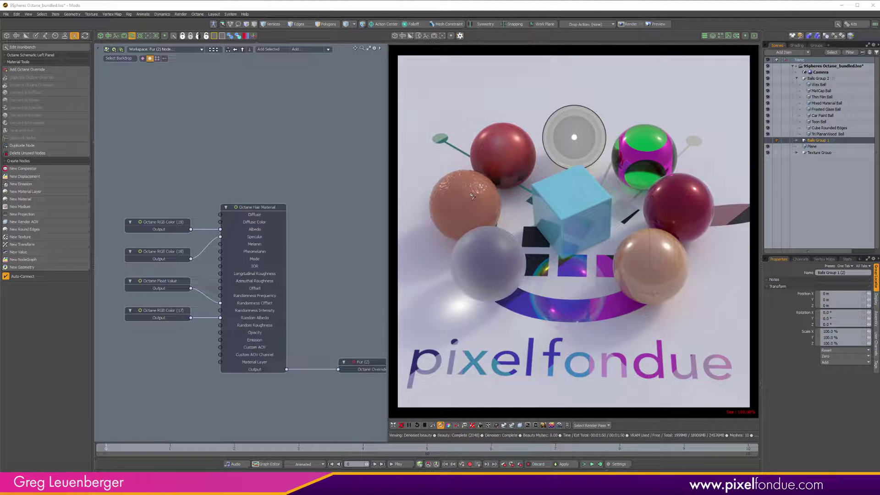
Load the wax ball's material network and trace it from the layered material back to the Diffuse Material and Vertex Displacement inputs
{"action": "left_click", "coordinate": [430, 227]}
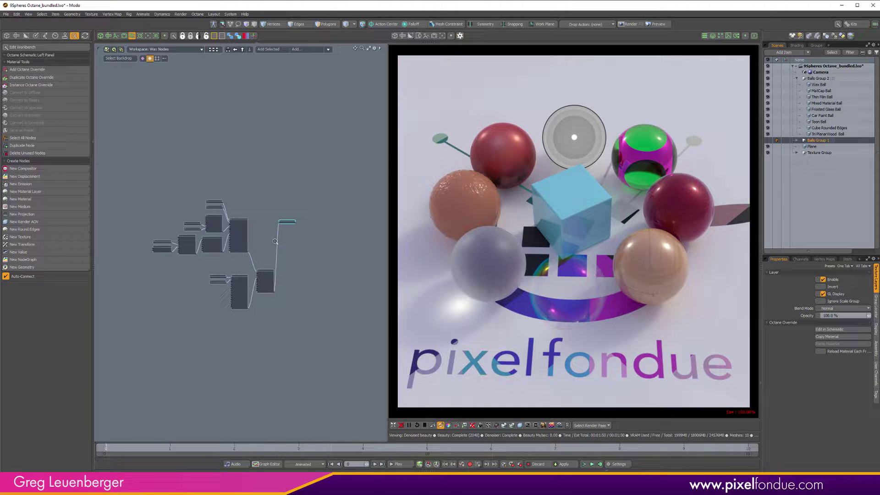
{"action": "left_click_drag", "start_coordinate": [336, 227], "coordinate": [347, 349]}
{"action": "left_click_drag", "start_coordinate": [303, 285], "coordinate": [309, 223], "text": "alt"}
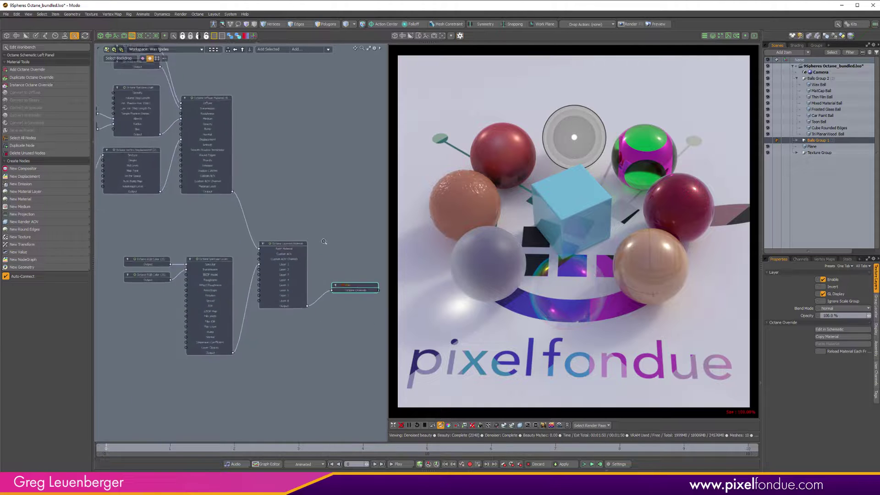
{"action": "scroll", "coordinate": [278, 221], "scroll_direction": "up", "scroll_amount": 8}
{"action": "scroll", "coordinate": [278, 221], "scroll_direction": "down", "scroll_amount": 8}
{"action": "left_click_drag", "start_coordinate": [254, 208], "coordinate": [329, 308], "text": "alt"}
{"action": "scroll", "coordinate": [278, 193], "scroll_direction": "up", "scroll_amount": 4}
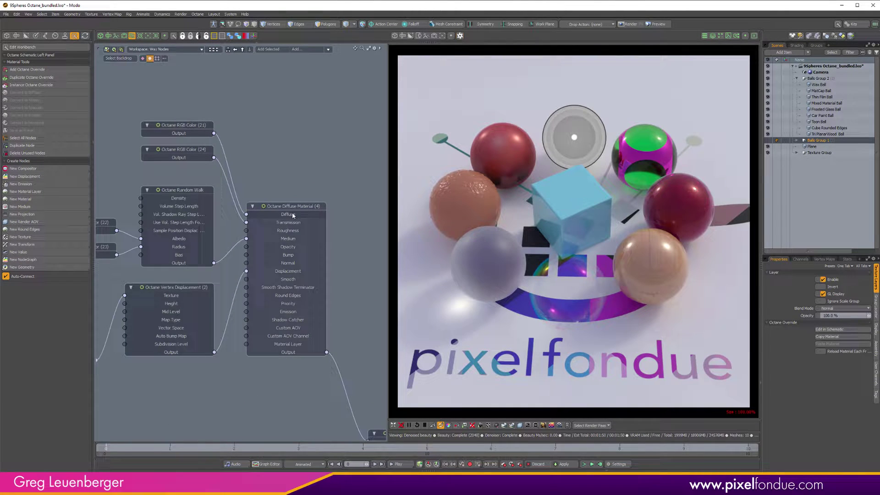
{"action": "left_click_drag", "start_coordinate": [164, 285], "coordinate": [309, 284], "text": "alt"}
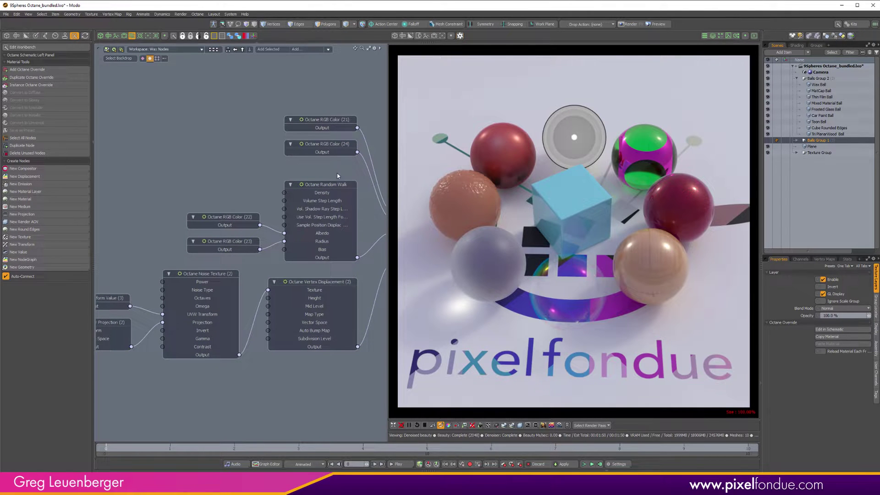
Examine the wax Diffuse Material's Random Walk medium and noise-driven Vertex Displacement, plus the Specular Layer with its color inputs
{"action": "scroll", "coordinate": [329, 185], "scroll_direction": "up", "scroll_amount": 4}
{"action": "left_click_drag", "start_coordinate": [337, 172], "coordinate": [227, 189], "text": "alt"}
{"action": "scroll", "coordinate": [329, 185], "scroll_direction": "down", "scroll_amount": 3}
{"action": "scroll", "coordinate": [325, 249], "scroll_direction": "up", "scroll_amount": 4}
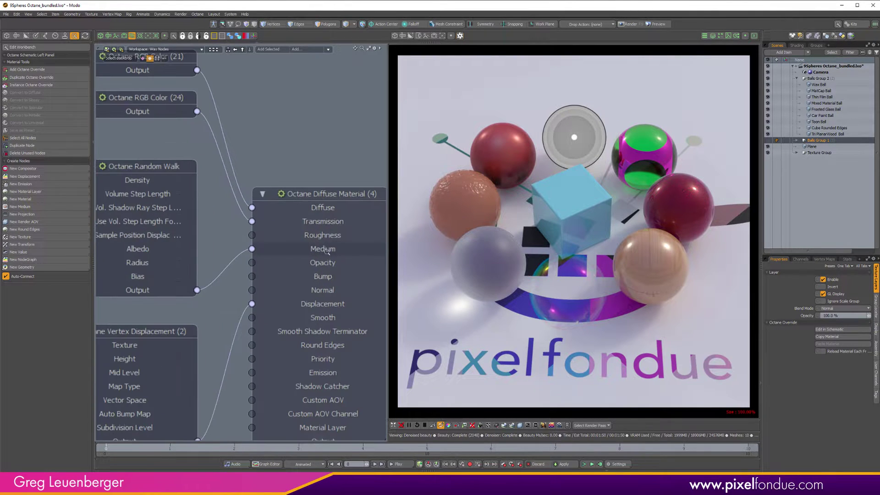
{"action": "scroll", "coordinate": [328, 285], "scroll_direction": "down", "scroll_amount": 4}
{"action": "left_click_drag", "start_coordinate": [329, 303], "coordinate": [377, 246], "text": "alt"}
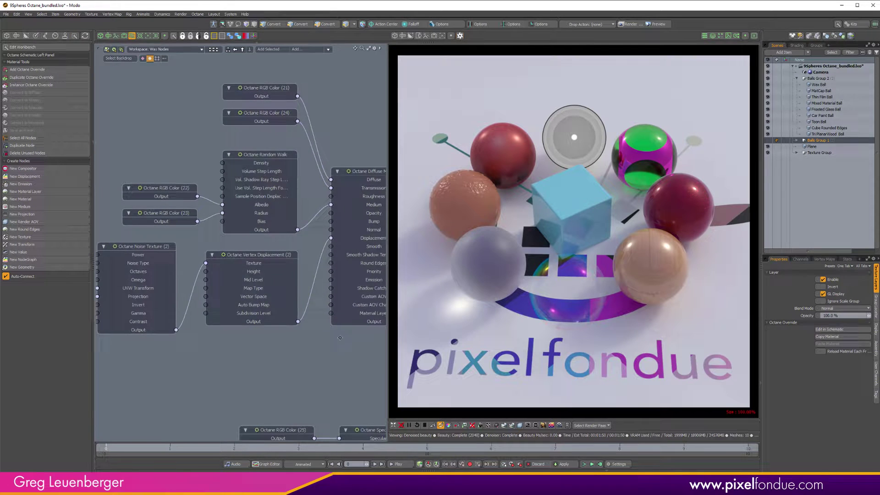
{"action": "middle_click_drag", "start_coordinate": [339, 338], "coordinate": [390, 327]}
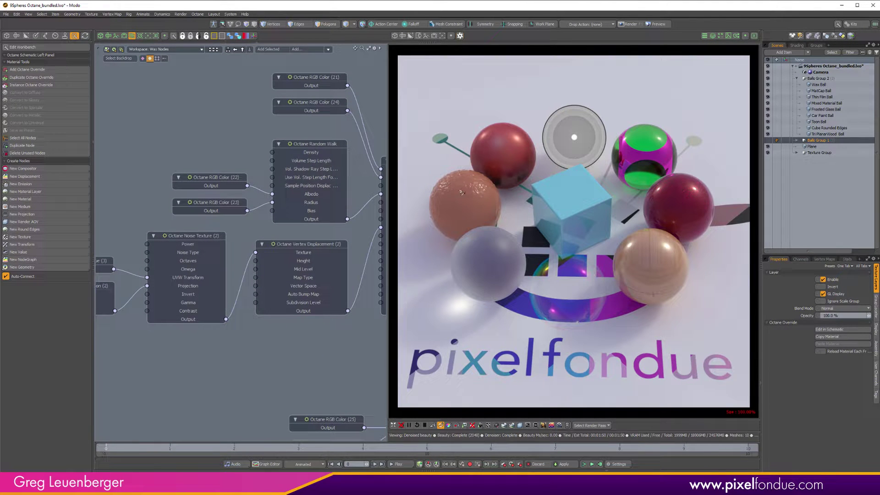
{"action": "left_click_drag", "start_coordinate": [324, 349], "coordinate": [263, 262], "text": "alt"}
{"action": "left_click_drag", "start_coordinate": [374, 336], "coordinate": [302, 250], "text": "alt"}
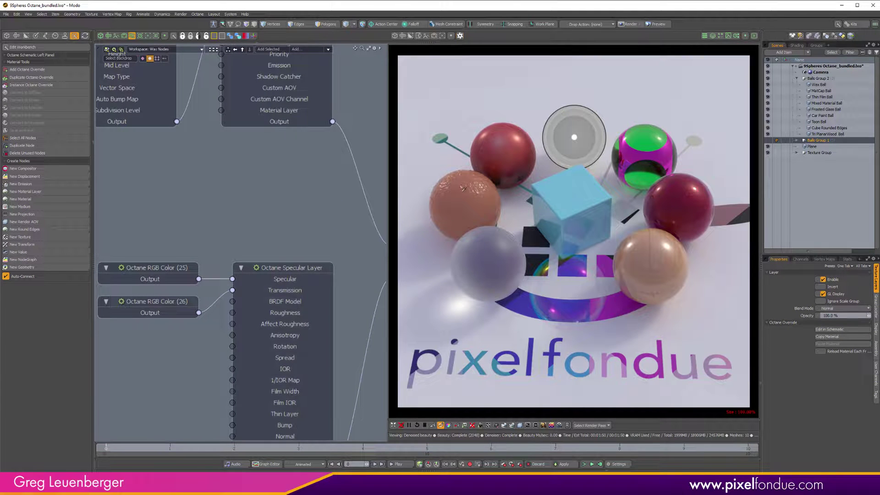
Load the MatCap ball's material network and select the BigRed image node feeding the Octane RGB Image
{"action": "left_click", "coordinate": [501, 146]}
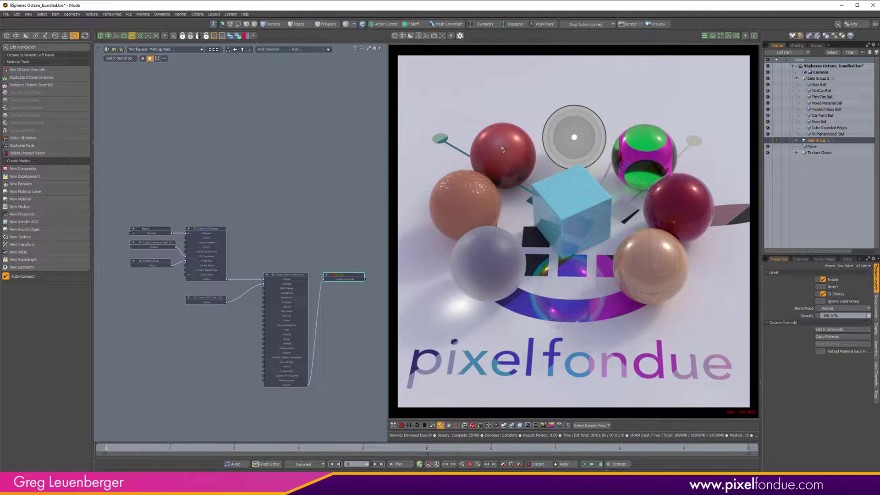
{"action": "left_click_drag", "start_coordinate": [247, 240], "coordinate": [293, 200], "text": "alt"}
{"action": "left_click", "coordinate": [158, 238]}
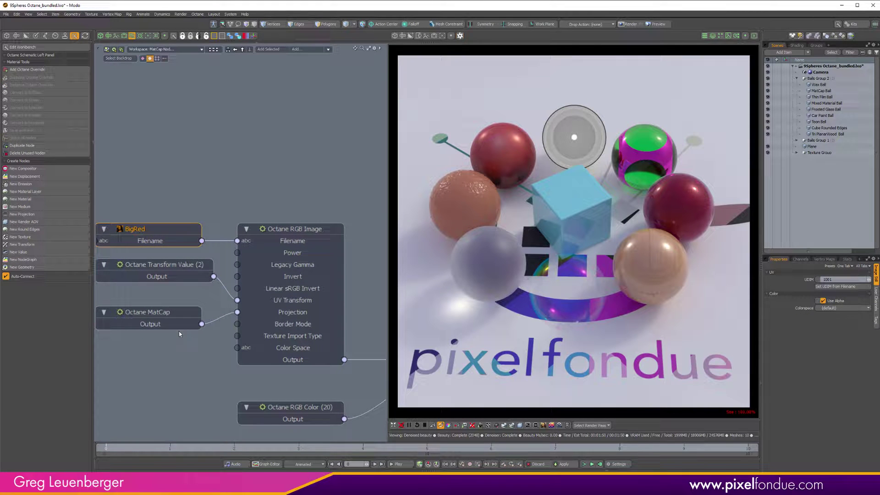
{"action": "left_click_drag", "start_coordinate": [309, 381], "coordinate": [358, 332], "text": "alt"}
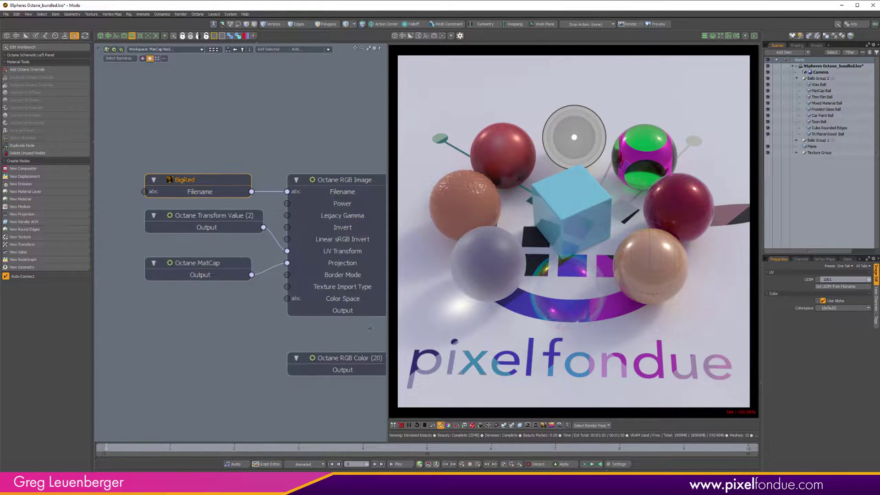
Select the Octane MatCap projection node and review the available New Transform node types without adding one
{"action": "left_click", "coordinate": [219, 229]}
{"action": "left_click", "coordinate": [188, 264]}
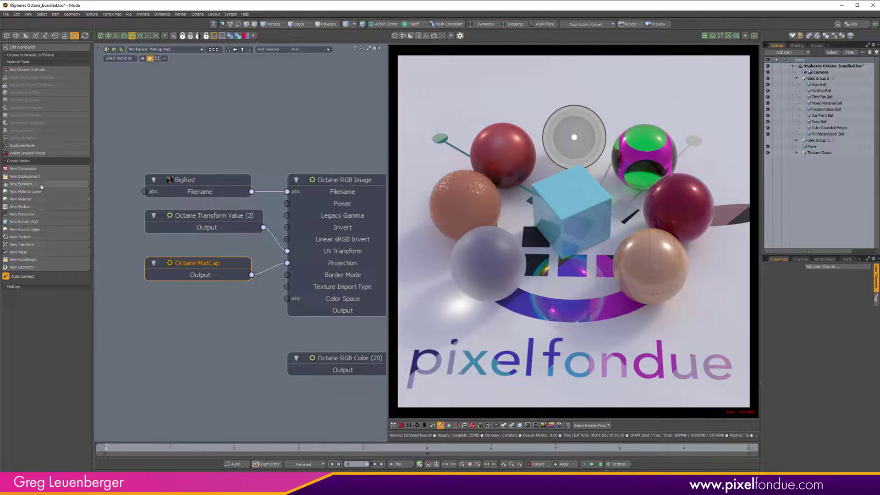
{"action": "left_click", "coordinate": [38, 245]}
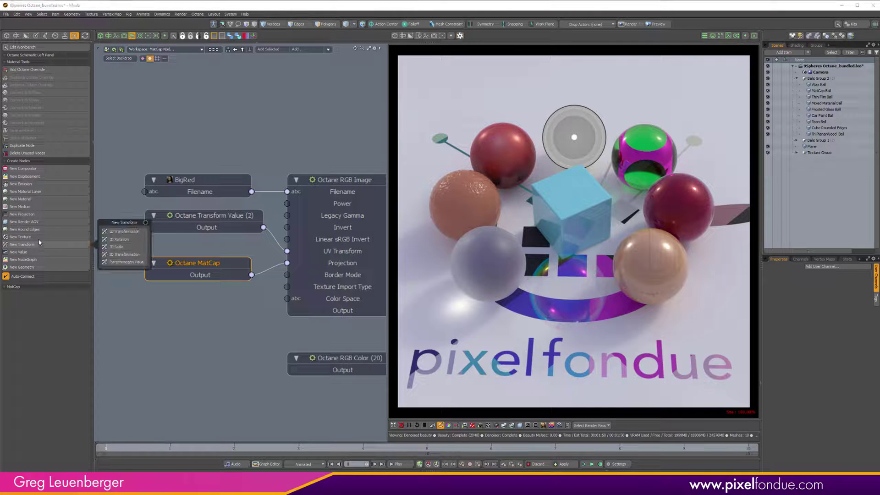
{"action": "left_click", "coordinate": [132, 330]}
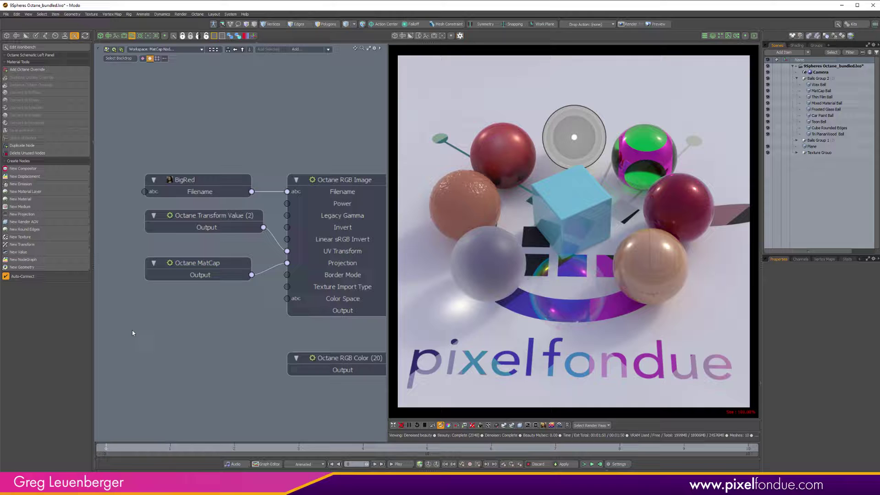
Compare the settings of the Octane Transform Value (2) and Octane MatCap nodes, and look over their links to the RGB Image
{"action": "left_click", "coordinate": [212, 220]}
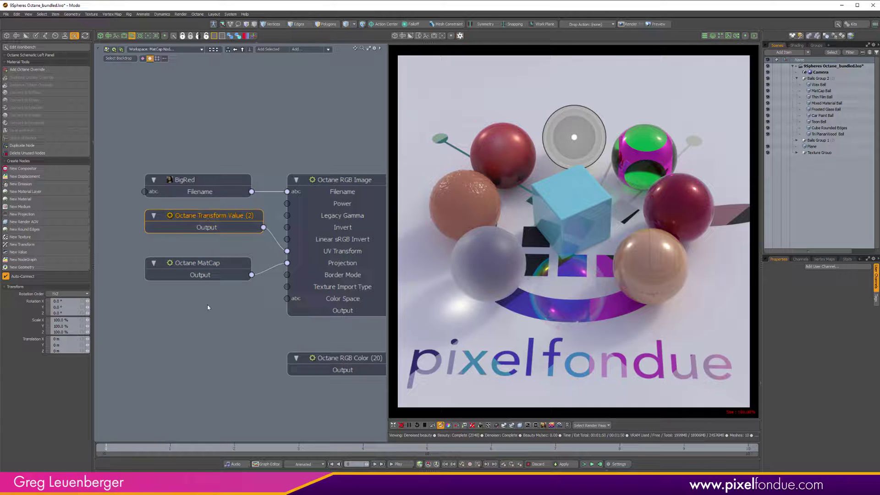
{"action": "left_click", "coordinate": [203, 263]}
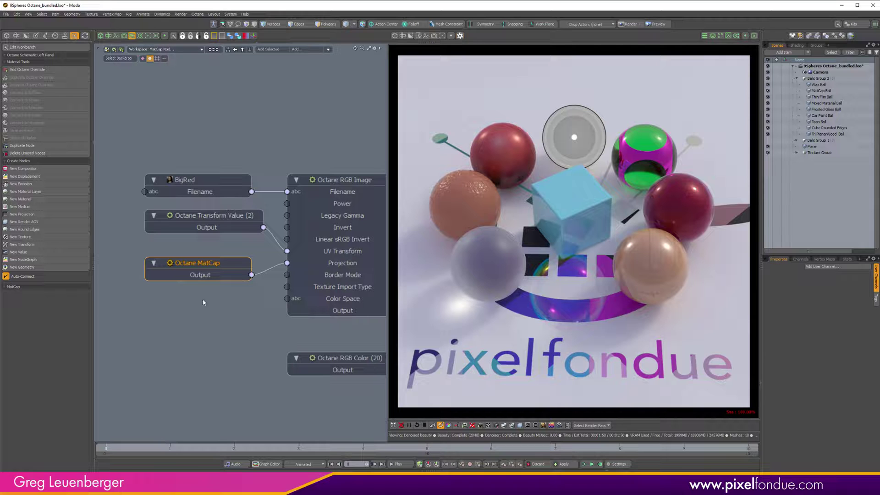
{"action": "left_click", "coordinate": [208, 228]}
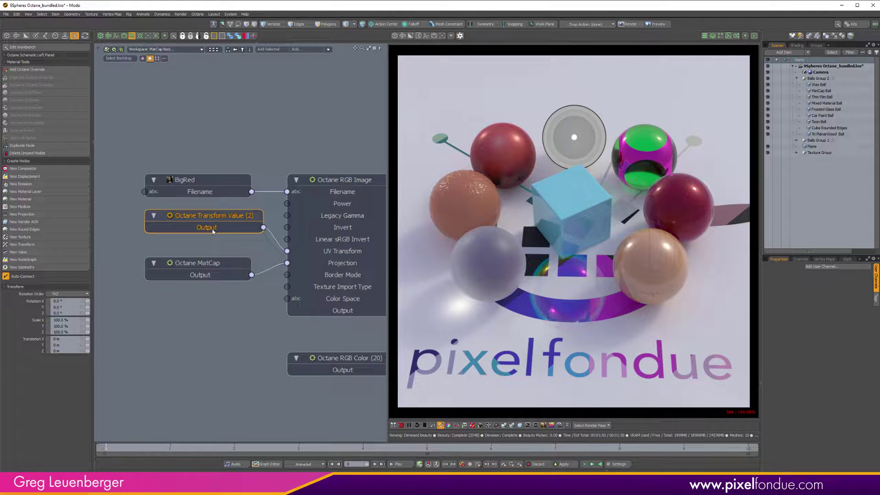
{"action": "left_click", "coordinate": [211, 359]}
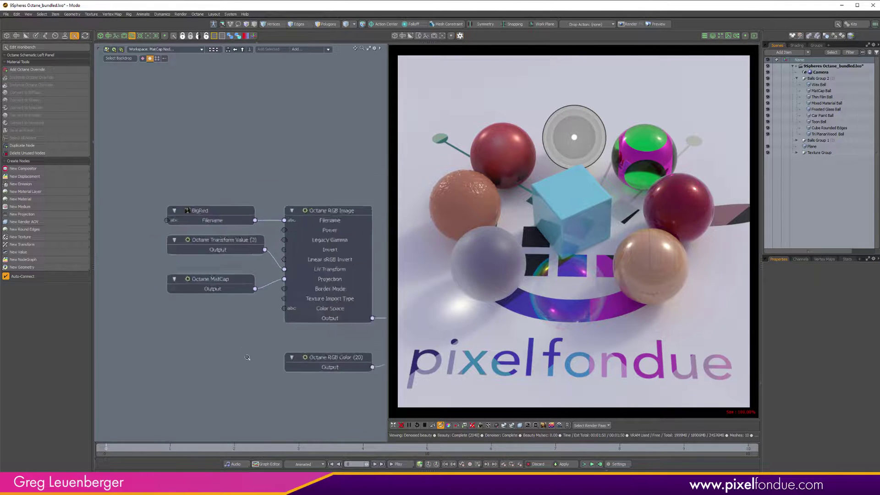
{"action": "key", "text": "a"}
{"action": "left_click_drag", "start_coordinate": [205, 338], "coordinate": [272, 299], "text": "alt"}
{"action": "scroll", "coordinate": [238, 301], "scroll_direction": "up", "scroll_amount": 2}
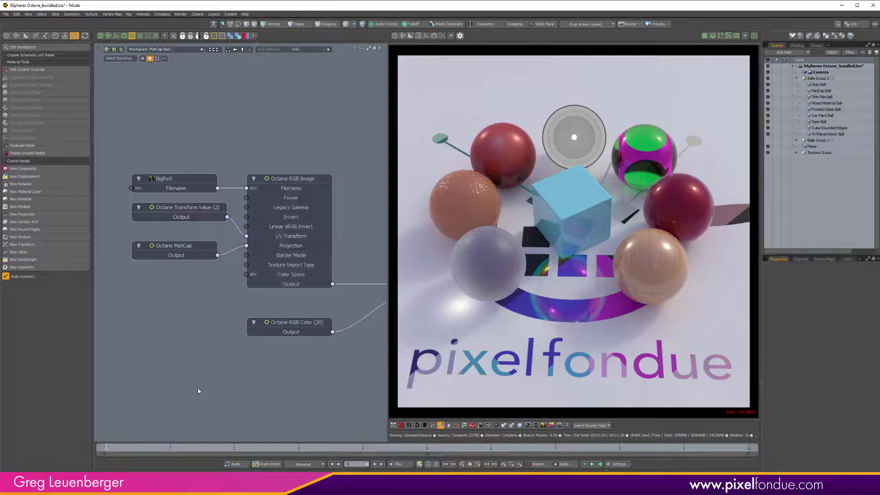
Expand the Plane material in the Shader Tree, load its Octane override network, and inspect the PF Logo white on black texture projection
{"action": "left_click", "coordinate": [796, 45]}
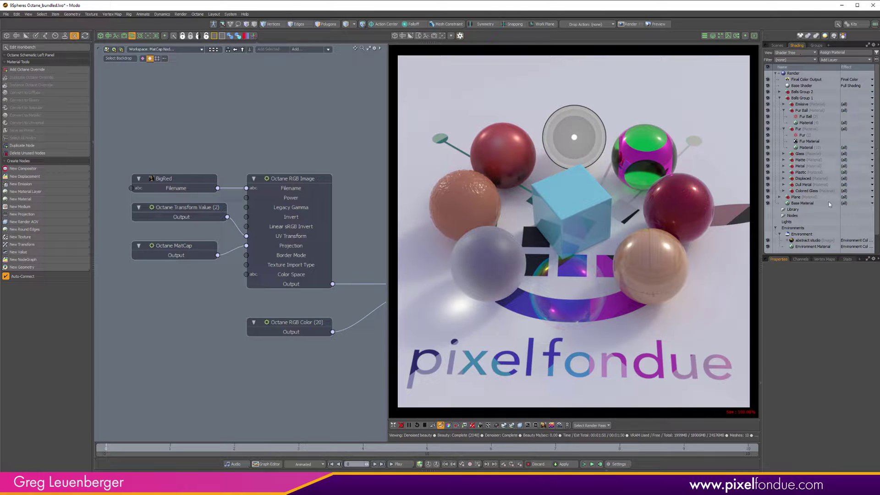
{"action": "left_click", "coordinate": [780, 197]}
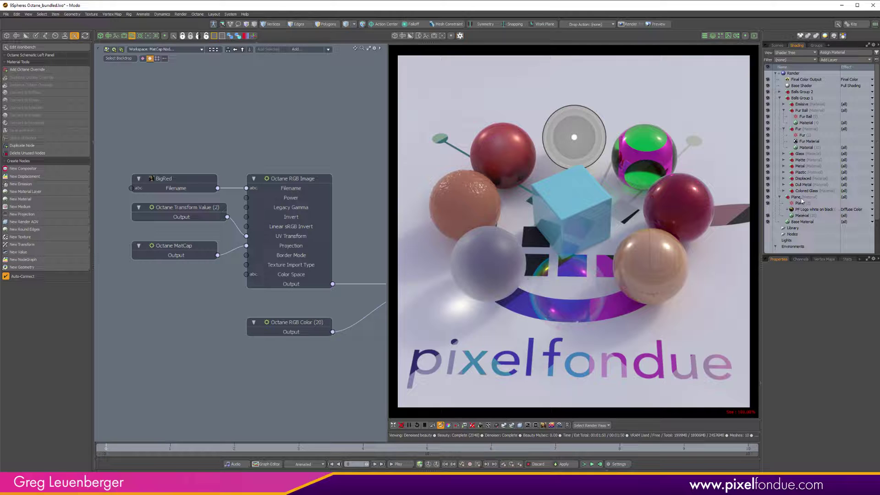
{"action": "left_click", "coordinate": [801, 203]}
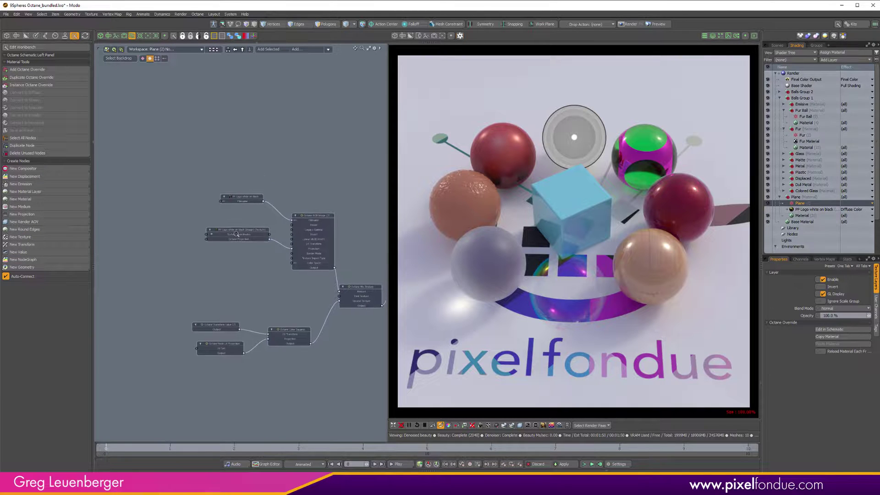
{"action": "scroll", "coordinate": [235, 233], "scroll_direction": "up", "scroll_amount": 5}
{"action": "left_click", "coordinate": [236, 241]}
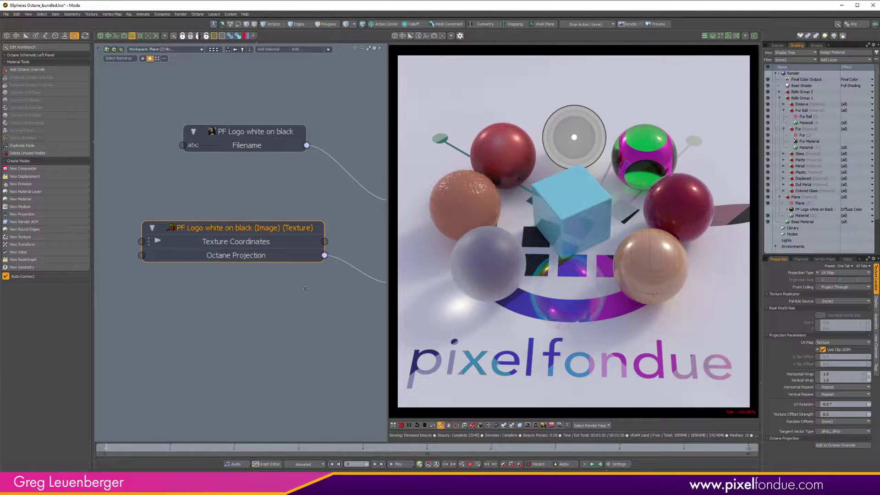
{"action": "left_click_drag", "start_coordinate": [306, 288], "coordinate": [242, 290], "text": "alt"}
{"action": "left_click_drag", "start_coordinate": [384, 289], "coordinate": [348, 294], "text": "alt"}
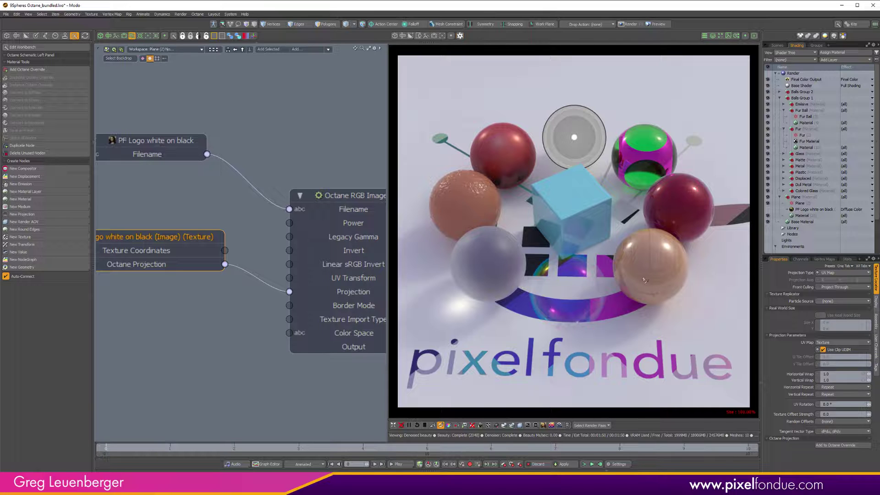
{"action": "scroll", "coordinate": [313, 278], "scroll_direction": "down", "scroll_amount": 3}
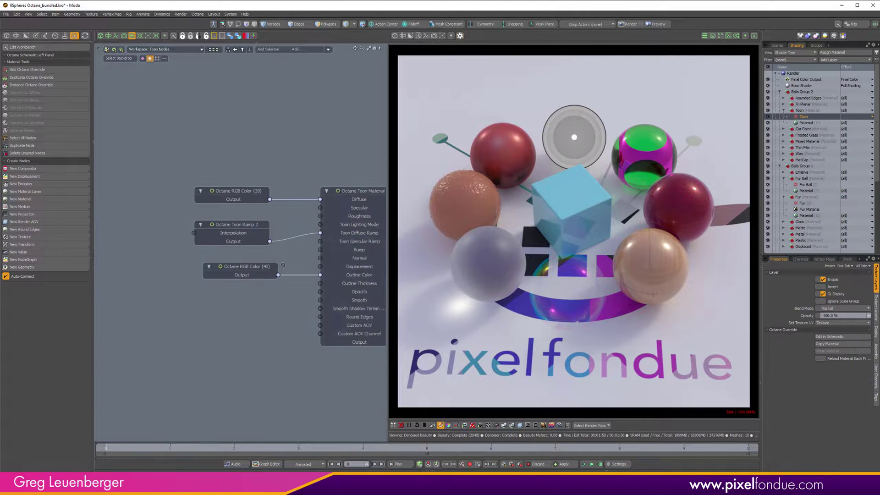
Select the Octane Toon Material node in the Toon override's network to view its settings
{"action": "left_click_drag", "start_coordinate": [283, 265], "coordinate": [184, 257], "text": "alt"}
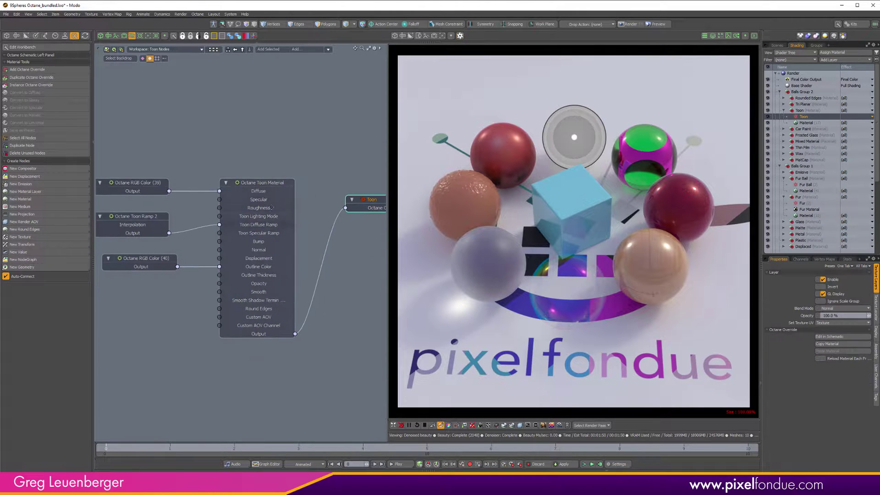
{"action": "scroll", "coordinate": [295, 168], "scroll_direction": "up", "scroll_amount": 1}
{"action": "left_click", "coordinate": [271, 192]}
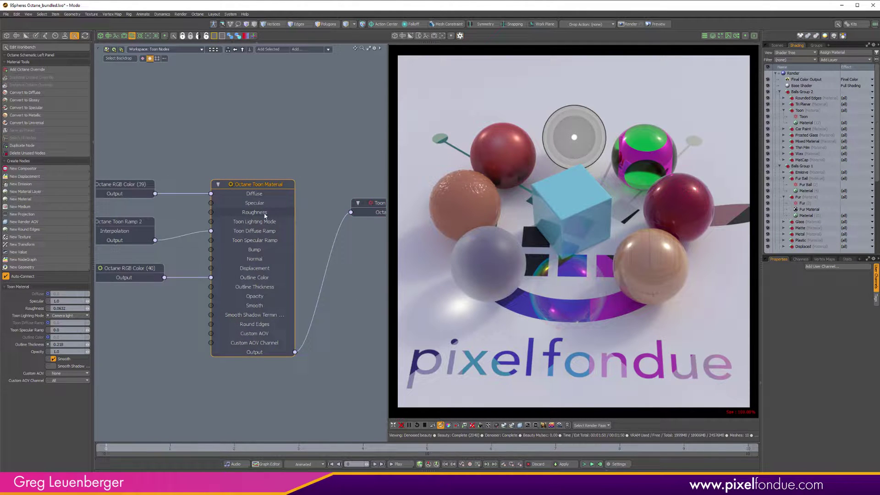
Review the Toon Lighting Mode options of the Octane Toon Material without changing the current choice
{"action": "middle_click_drag", "start_coordinate": [87, 314], "coordinate": [142, 298]}
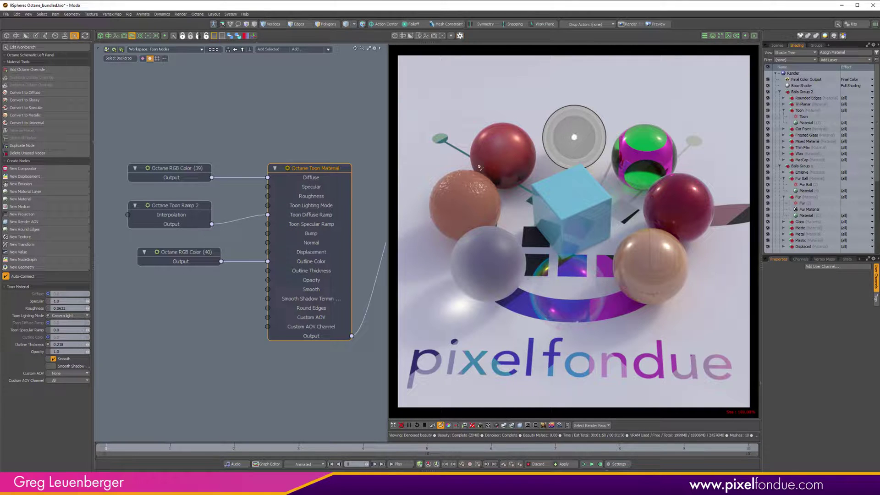
{"action": "left_click", "coordinate": [85, 316]}
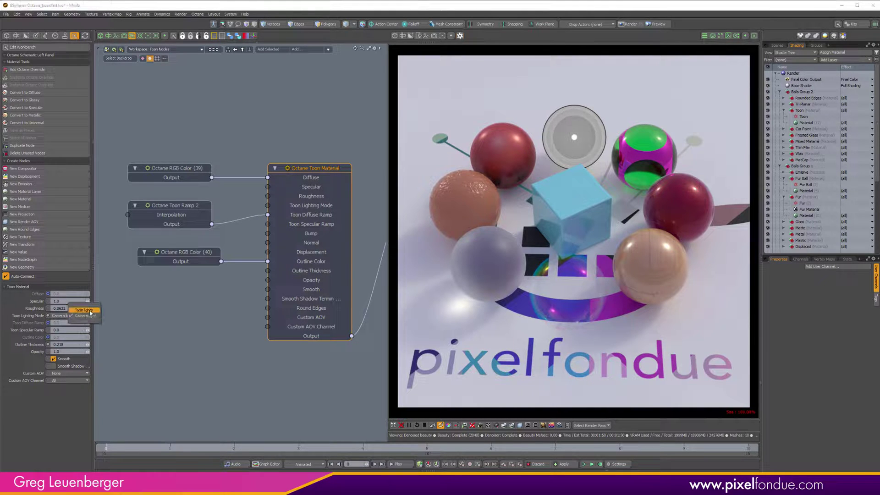
{"action": "left_click", "coordinate": [137, 361]}
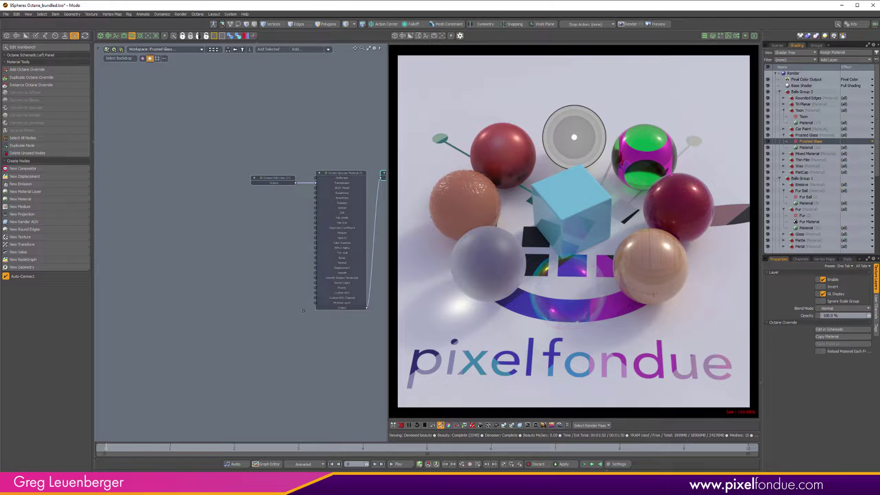
Select the Octane Specular Material (5) node in the Frosted Glass network and inspect its roughness setting
{"action": "left_click_drag", "start_coordinate": [309, 192], "coordinate": [205, 251], "text": "alt"}
{"action": "left_click_drag", "start_coordinate": [206, 251], "coordinate": [333, 198], "text": "ctrl+alt"}
{"action": "left_click", "coordinate": [334, 200]}
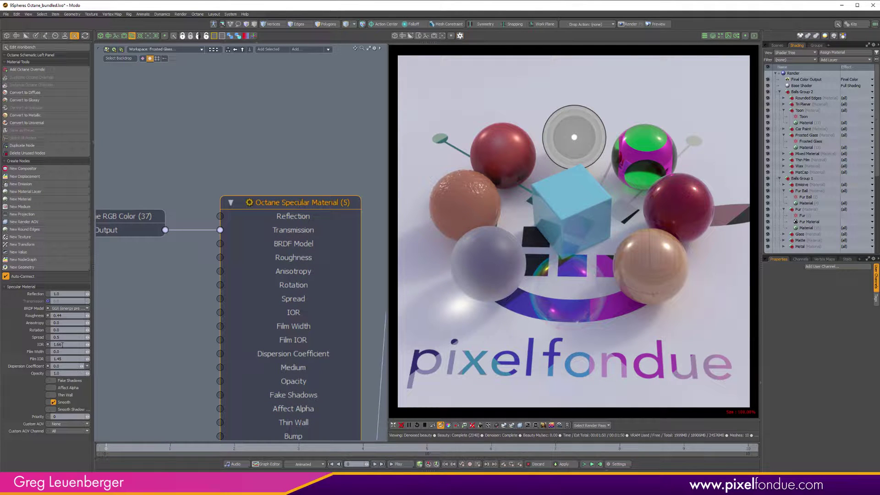
{"action": "left_click", "coordinate": [57, 315]}
{"action": "left_click", "coordinate": [104, 324]}
Reselect the frosted glass specular material and review its BRDF Model options without changing them
{"action": "left_click", "coordinate": [322, 203]}
{"action": "left_click", "coordinate": [56, 308]}
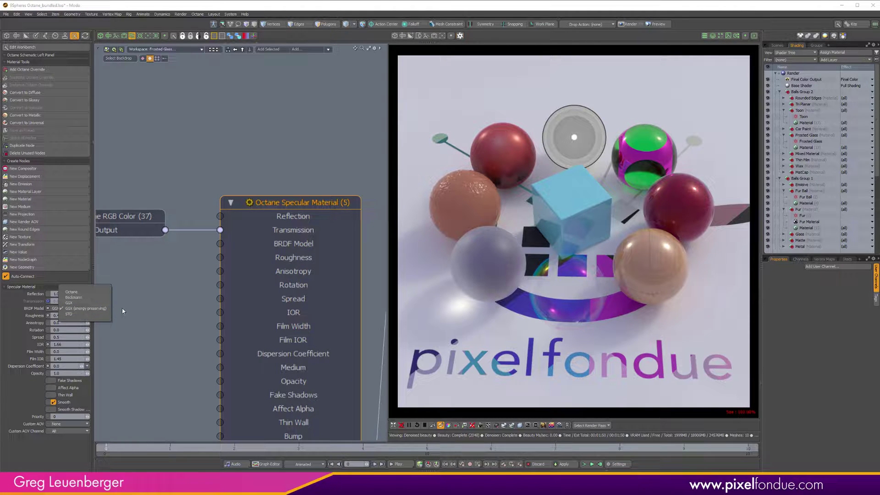
{"action": "left_click", "coordinate": [132, 314]}
{"action": "left_click", "coordinate": [79, 309]}
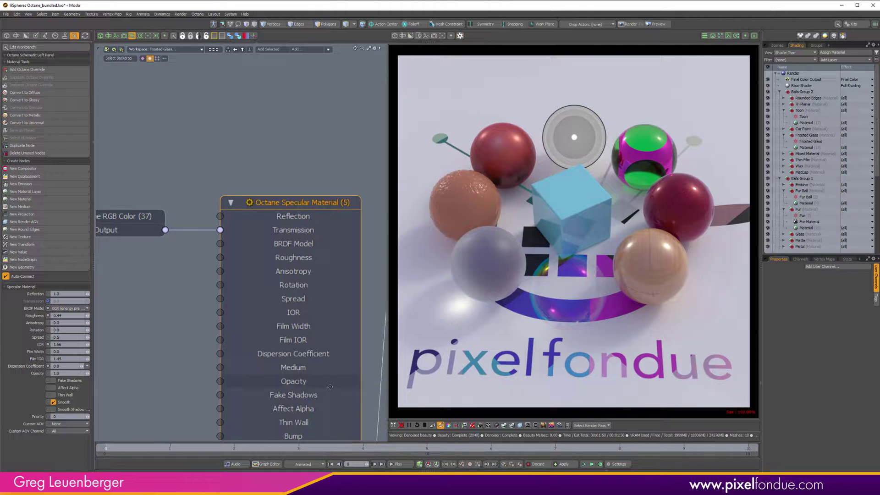
{"action": "left_click_drag", "start_coordinate": [280, 382], "coordinate": [208, 315], "text": "alt"}
Load the Thin Film override's network and select its Octane Specular Material node to view the film settings
{"action": "left_click", "coordinate": [571, 276]}
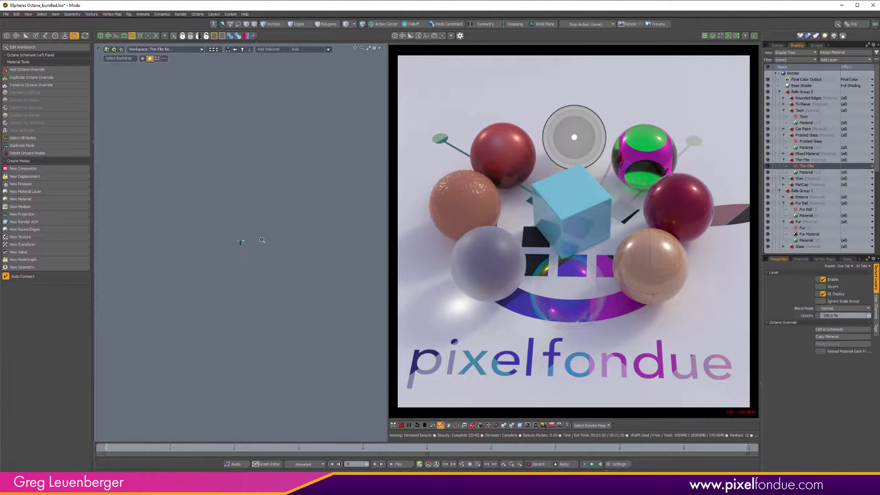
{"action": "scroll", "coordinate": [234, 256], "scroll_direction": "up", "scroll_amount": 8}
{"action": "left_click_drag", "start_coordinate": [234, 255], "coordinate": [286, 260], "text": "alt"}
{"action": "left_click_drag", "start_coordinate": [286, 259], "coordinate": [370, 266], "text": "ctrl+alt"}
{"action": "left_click", "coordinate": [240, 265]}
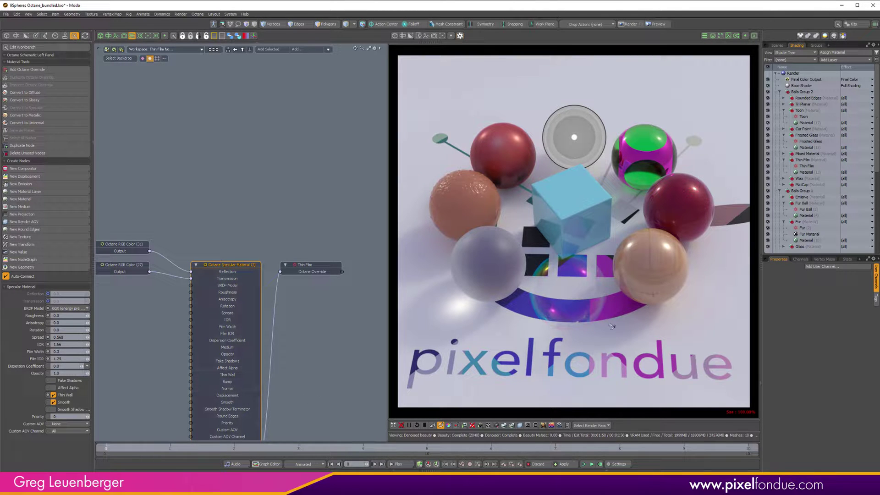
Load the wood ball's Tri-Planar network and select the Octane Triplanar Map node to view its settings
{"action": "left_click", "coordinate": [645, 264]}
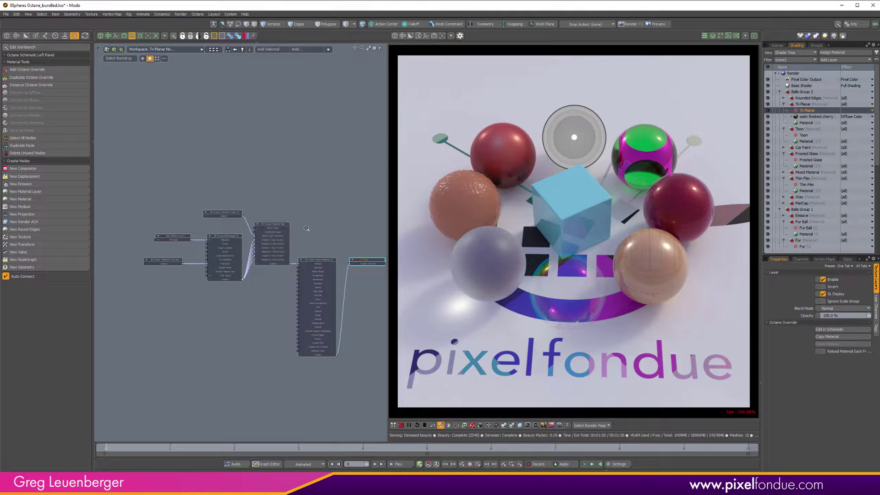
{"action": "left_click_drag", "start_coordinate": [306, 230], "coordinate": [332, 241], "text": "ctrl+alt"}
{"action": "scroll", "coordinate": [321, 248], "scroll_direction": "up", "scroll_amount": 5}
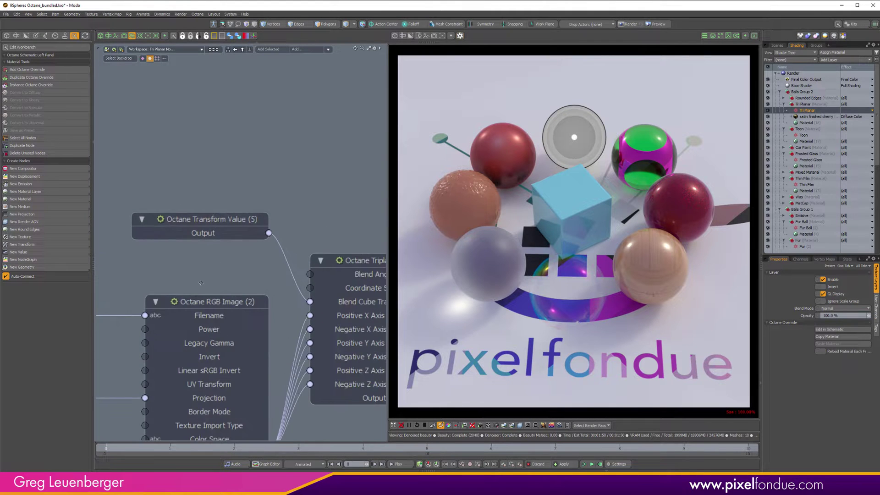
{"action": "left_click_drag", "start_coordinate": [381, 352], "coordinate": [115, 315], "text": "alt"}
{"action": "scroll", "coordinate": [281, 314], "scroll_direction": "down", "scroll_amount": 2}
{"action": "left_click", "coordinate": [184, 308]}
{"action": "left_click", "coordinate": [270, 226]}
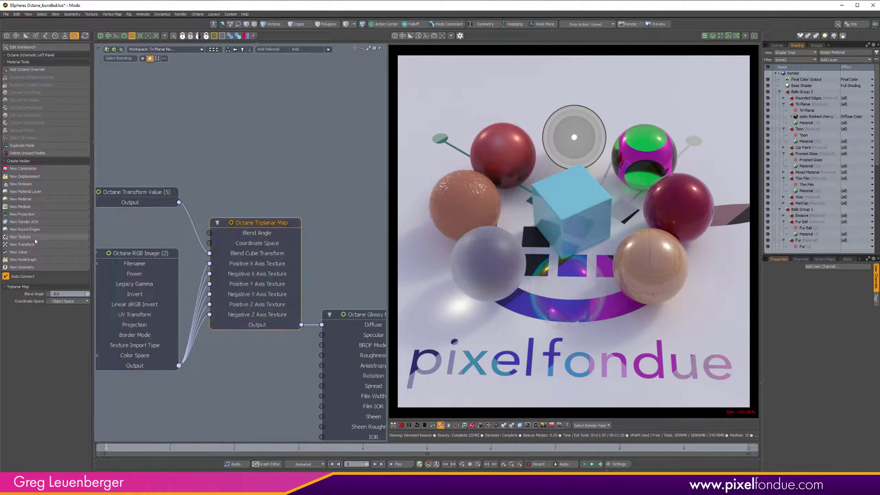
Review the available New Texture node types without adding one, and look over the inputs of Octane RGB Image (2)
{"action": "left_click", "coordinate": [22, 237]}
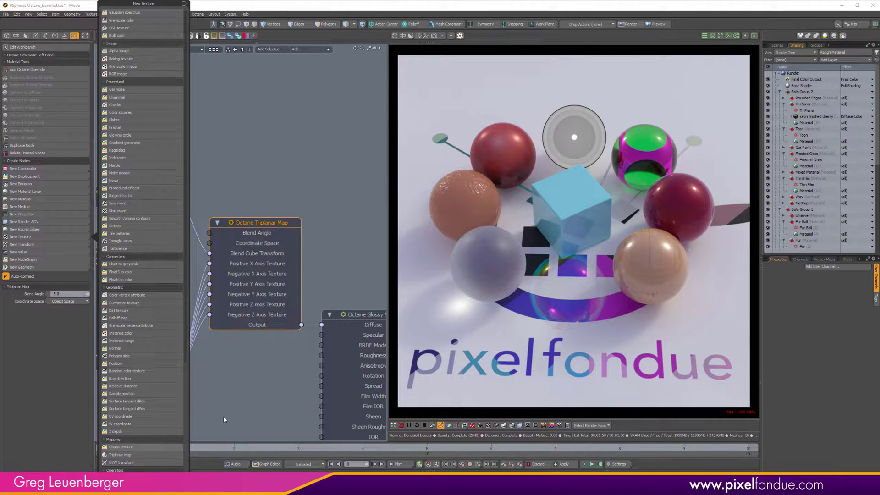
{"action": "left_click", "coordinate": [302, 350]}
{"action": "middle_click_drag", "start_coordinate": [165, 329], "coordinate": [249, 330]}
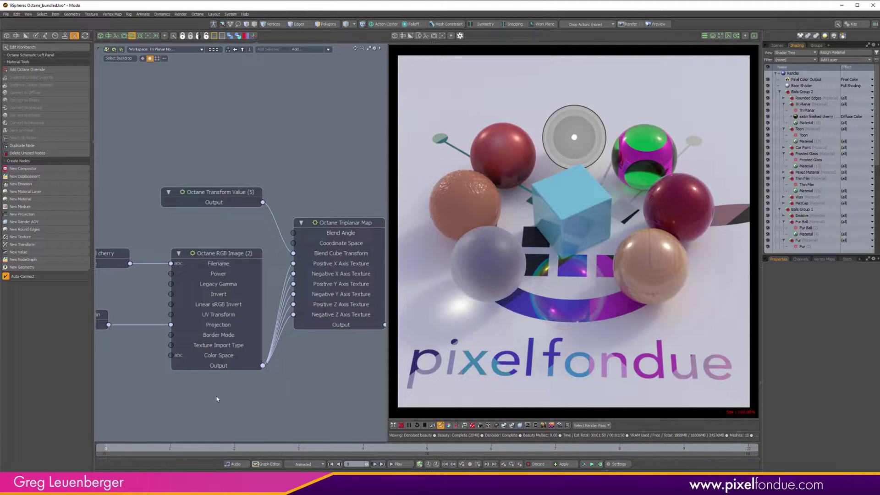
{"action": "left_click_drag", "start_coordinate": [177, 411], "coordinate": [259, 408], "text": "alt"}
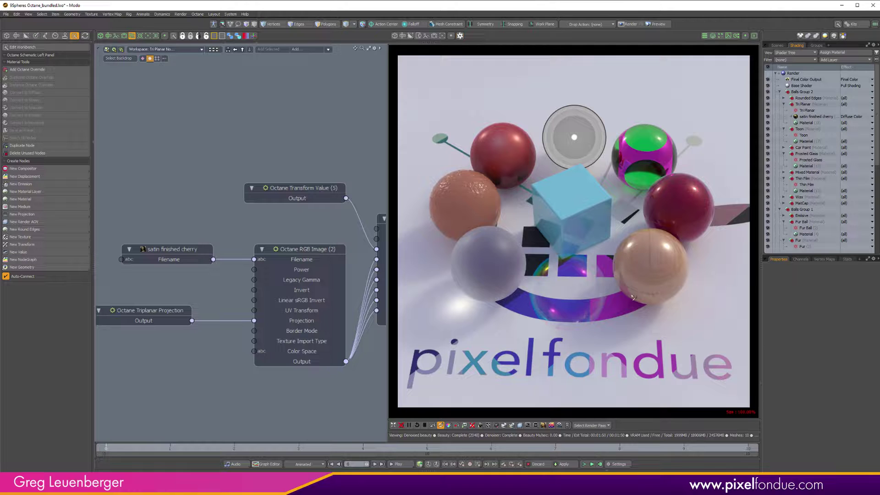
Select the Octane Triplanar Projection node and review the available New Projection types without adding one
{"action": "middle_click_drag", "start_coordinate": [169, 317], "coordinate": [208, 318]}
{"action": "left_click", "coordinate": [207, 319]}
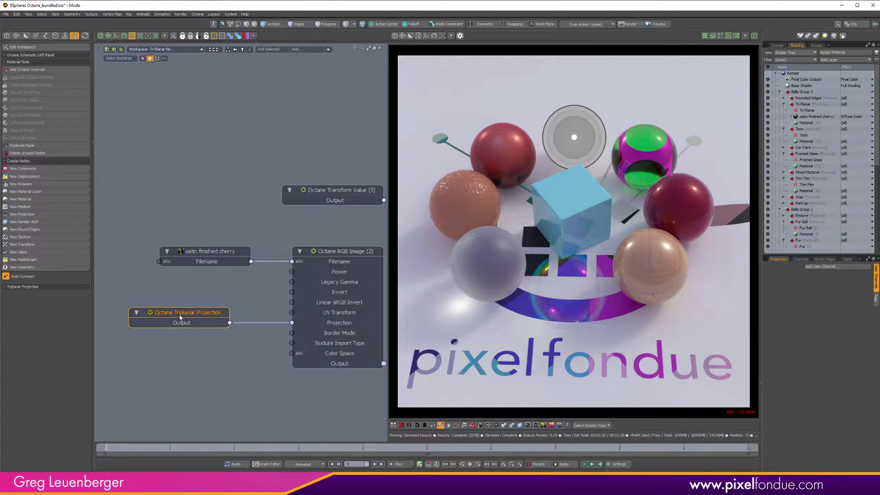
{"action": "left_click", "coordinate": [51, 215]}
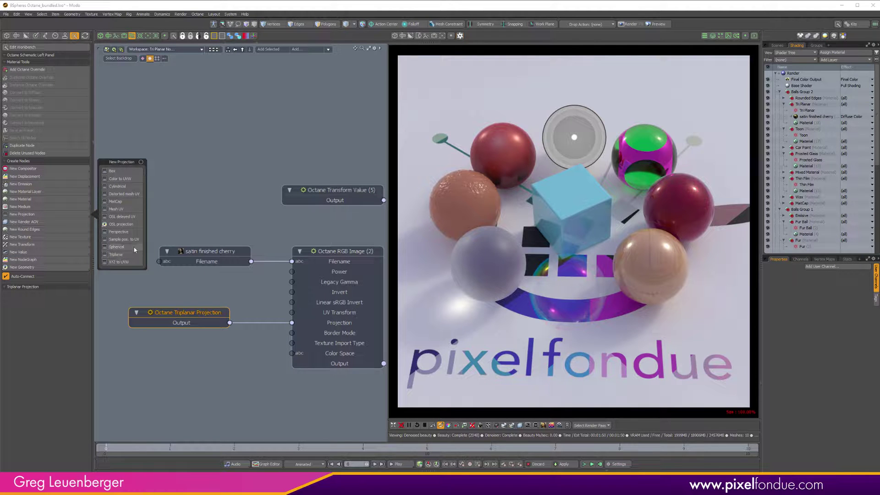
{"action": "left_click", "coordinate": [239, 381]}
{"action": "scroll", "coordinate": [238, 382], "scroll_direction": "down", "scroll_amount": 3}
{"action": "left_click_drag", "start_coordinate": [238, 381], "coordinate": [89, 366], "text": "alt"}
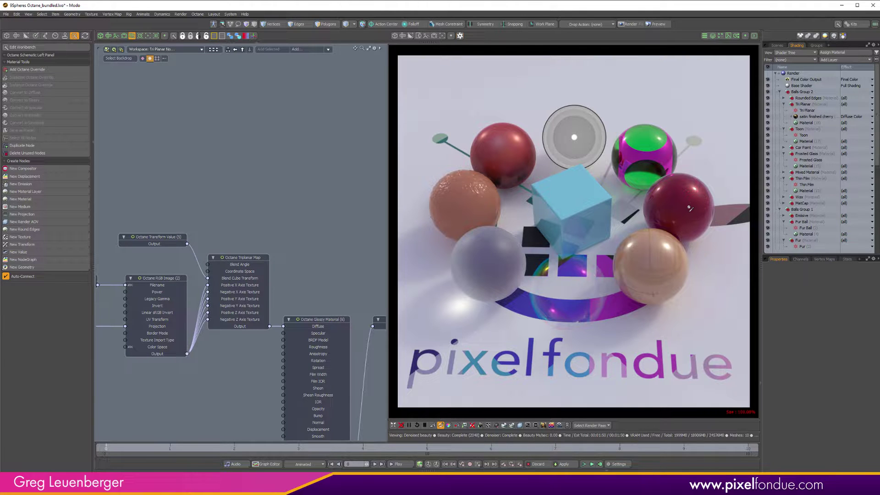
Load the dark red ball's Car Paint network and examine the Octane Flakes branch feeding the metallic material's Normal input
{"action": "left_click", "coordinate": [687, 217]}
{"action": "scroll", "coordinate": [257, 313], "scroll_direction": "down", "scroll_amount": 3}
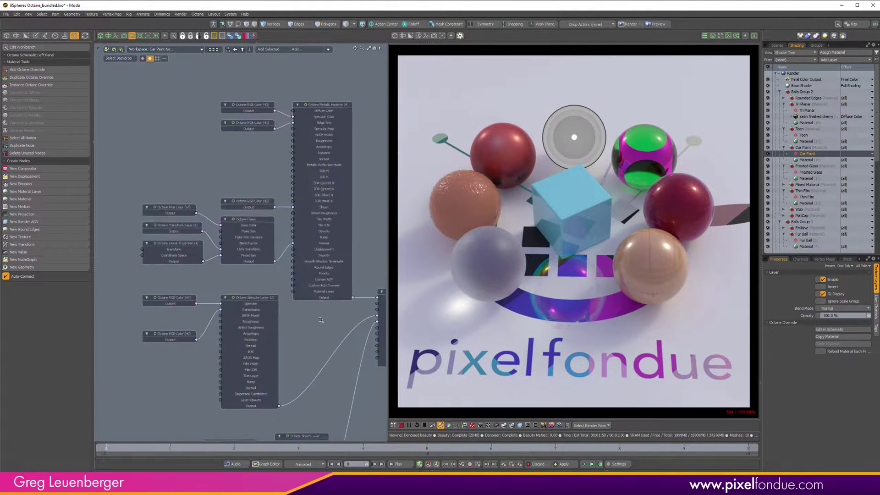
{"action": "scroll", "coordinate": [237, 223], "scroll_direction": "up", "scroll_amount": 3}
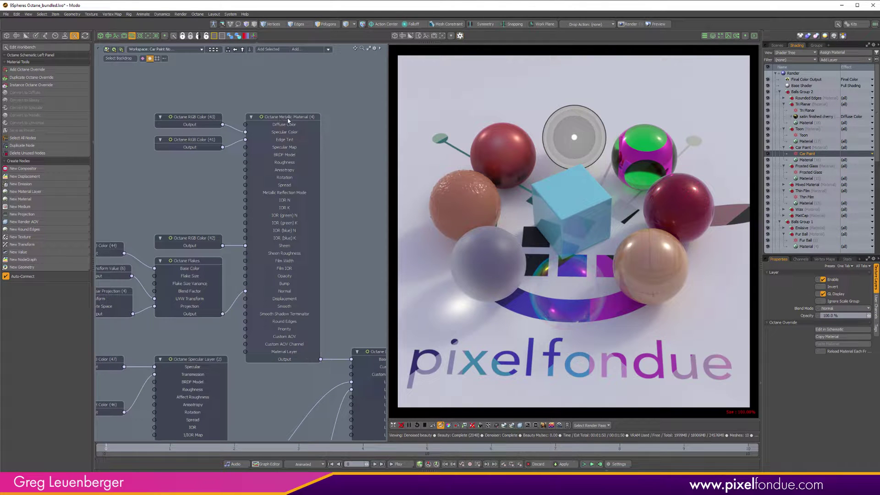
{"action": "left_click_drag", "start_coordinate": [220, 226], "coordinate": [263, 211], "text": "alt"}
{"action": "scroll", "coordinate": [263, 211], "scroll_direction": "up", "scroll_amount": 1}
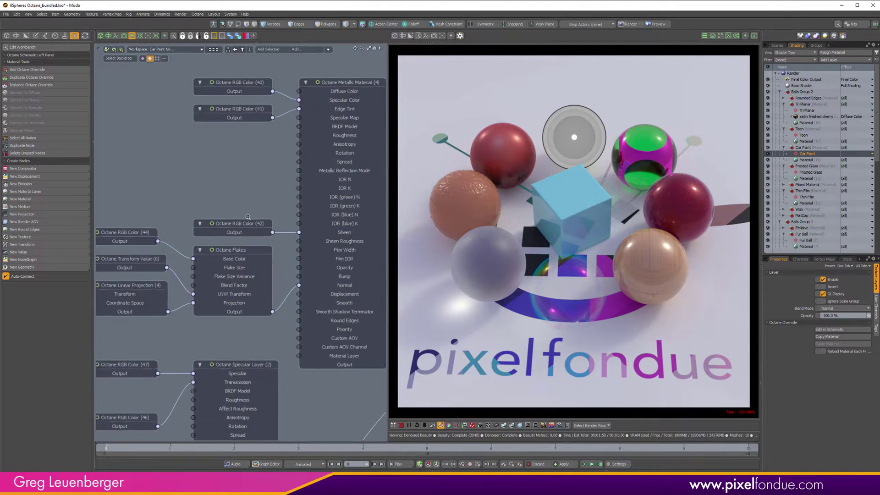
{"action": "left_click_drag", "start_coordinate": [236, 255], "coordinate": [280, 258], "text": "alt"}
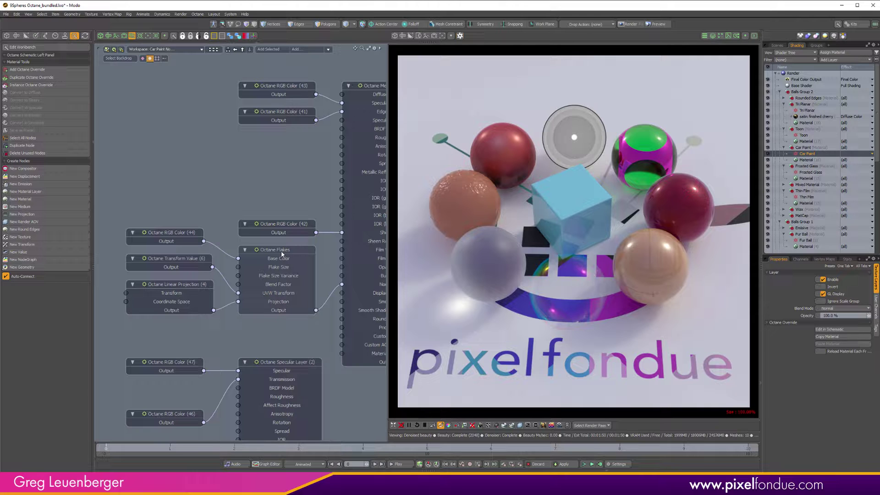
{"action": "left_click_drag", "start_coordinate": [288, 254], "coordinate": [220, 240], "text": "alt"}
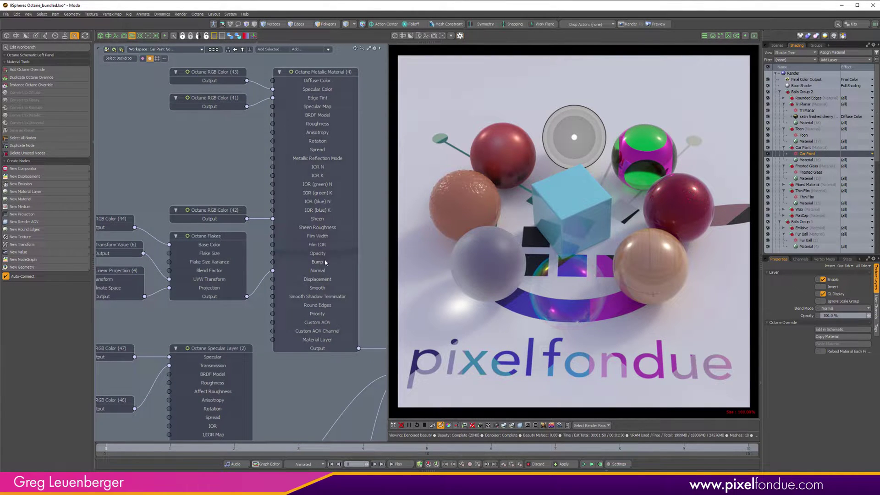
{"action": "scroll", "coordinate": [323, 266], "scroll_direction": "down", "scroll_amount": 1}
{"action": "left_click_drag", "start_coordinate": [323, 266], "coordinate": [321, 271], "text": "alt"}
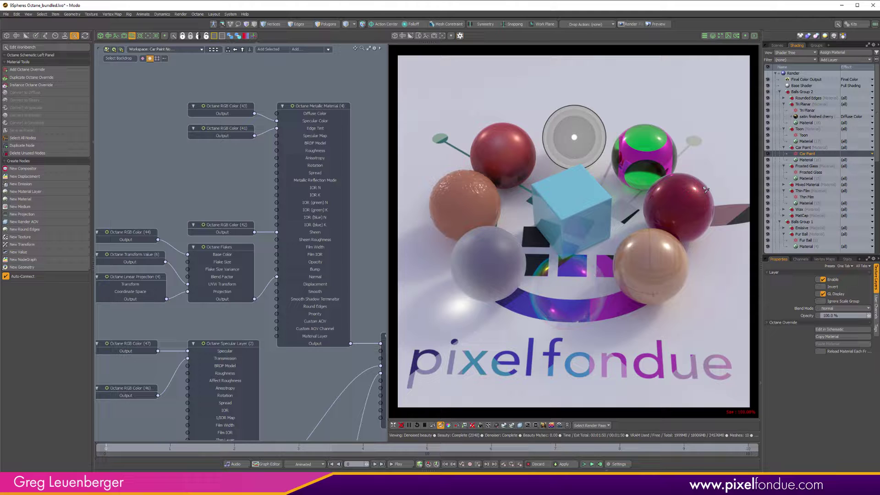
Inspect the settings of Octane Metallic Material (4) and its link to the layered material's base
{"action": "left_click", "coordinate": [305, 117]}
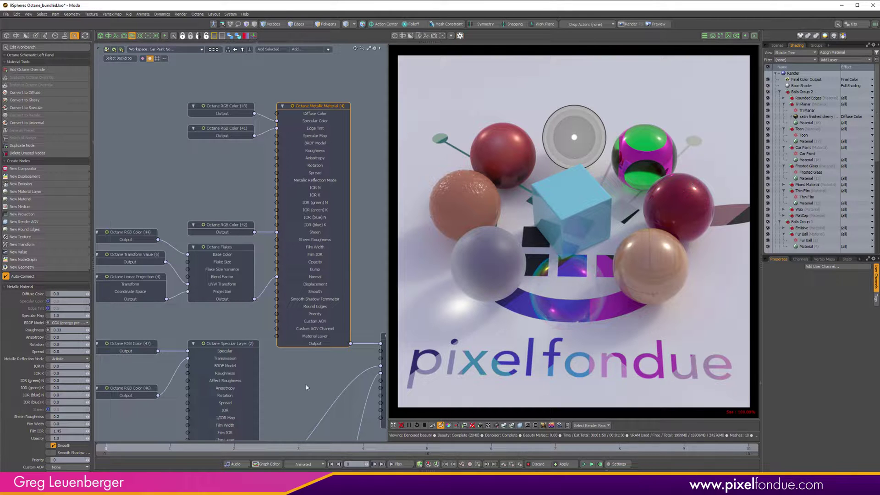
{"action": "left_click_drag", "start_coordinate": [330, 378], "coordinate": [253, 314], "text": "alt"}
{"action": "scroll", "coordinate": [312, 306], "scroll_direction": "up", "scroll_amount": 3}
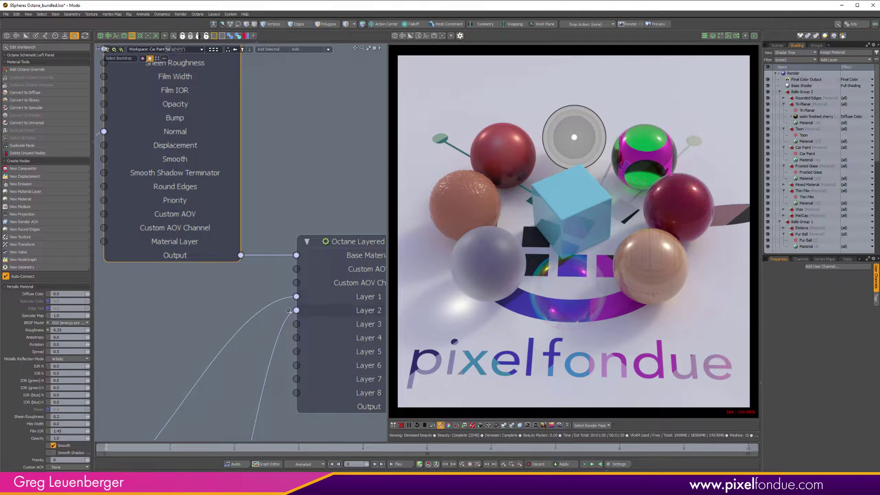
Select the Octane Specular Layer (2) node to view its settings, and trace the specular and sheen layers into the layered material
{"action": "scroll", "coordinate": [289, 310], "scroll_direction": "down", "scroll_amount": 6}
{"action": "left_click", "coordinate": [287, 287]}
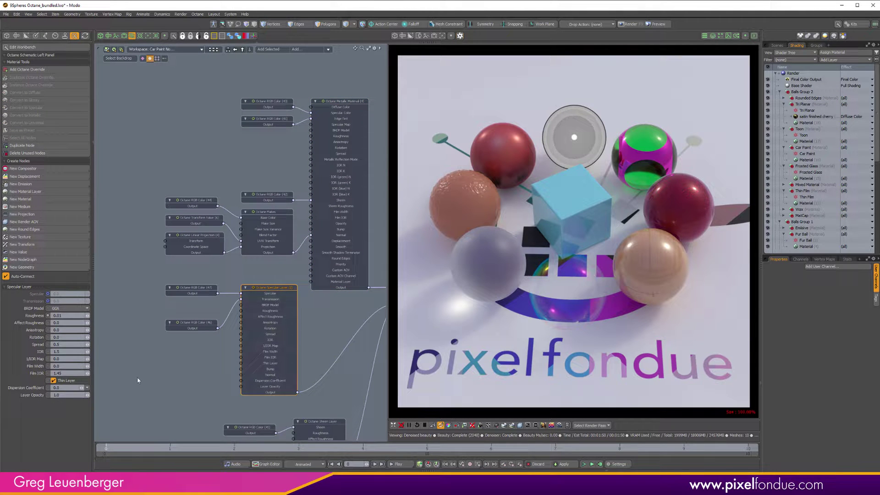
{"action": "middle_click_drag", "start_coordinate": [305, 321], "coordinate": [266, 236]}
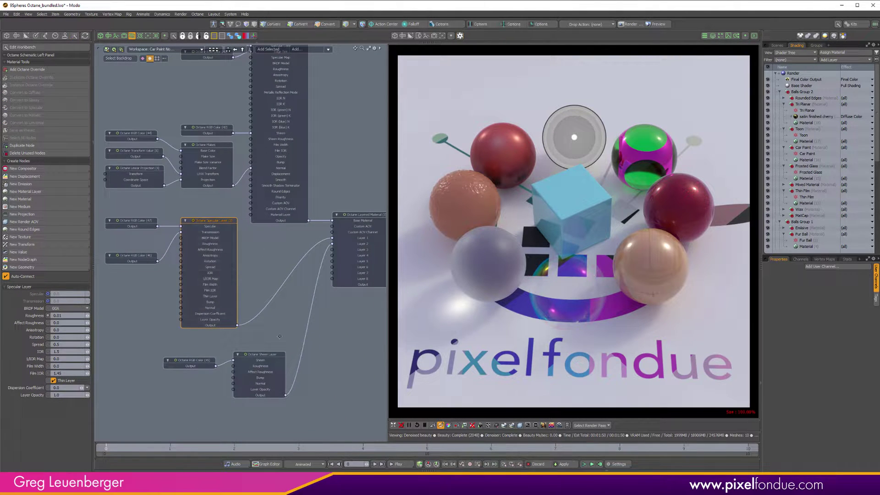
{"action": "left_click_drag", "start_coordinate": [211, 278], "coordinate": [228, 255], "text": "alt"}
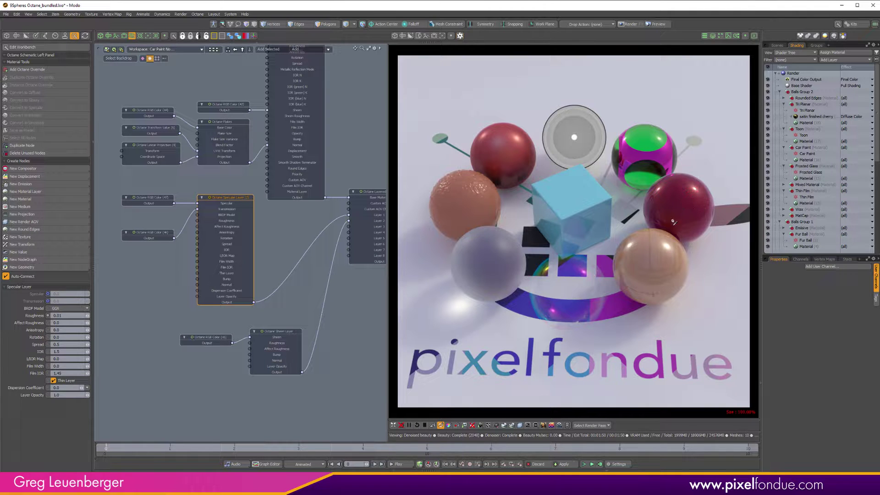
{"action": "scroll", "coordinate": [284, 340], "scroll_direction": "up", "scroll_amount": 4}
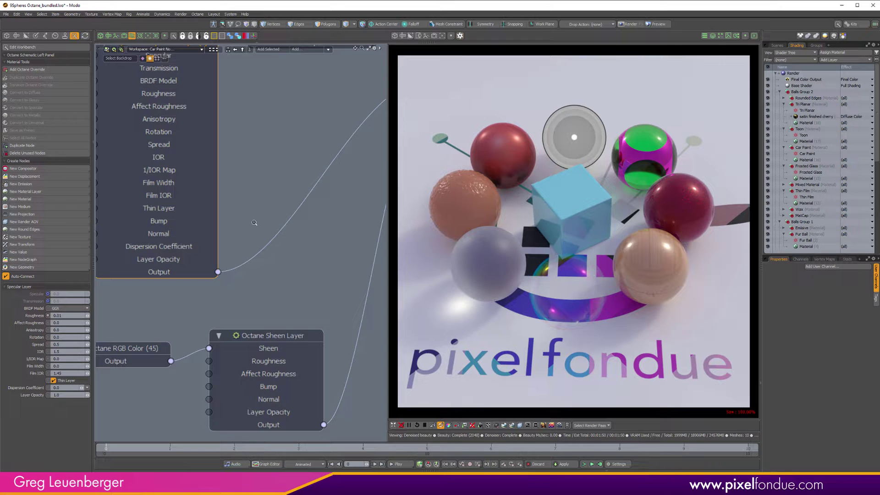
Select the Octane RGB Color (41) node and inspect its link to the metallic material's Edge Tint
{"action": "key", "text": "a"}
{"action": "left_click_drag", "start_coordinate": [264, 259], "coordinate": [269, 351], "text": "alt"}
{"action": "scroll", "coordinate": [269, 205], "scroll_direction": "up", "scroll_amount": 5}
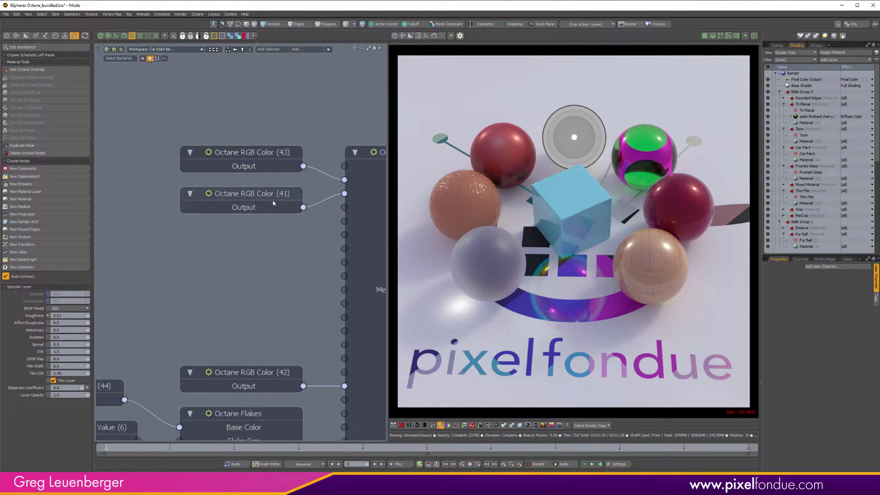
{"action": "left_click", "coordinate": [273, 201]}
{"action": "left_click_drag", "start_coordinate": [331, 234], "coordinate": [233, 253], "text": "alt"}
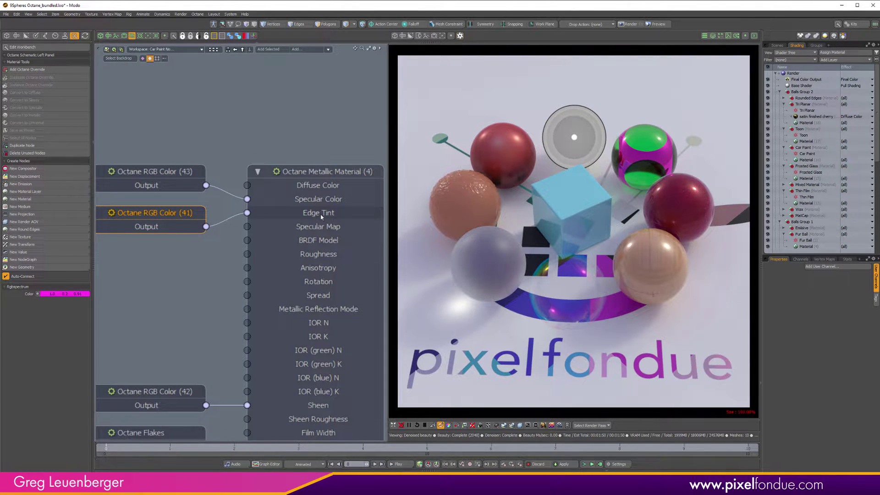
Deselect the edge tint color node and look over the whole Car Paint network
{"action": "key", "text": "a"}
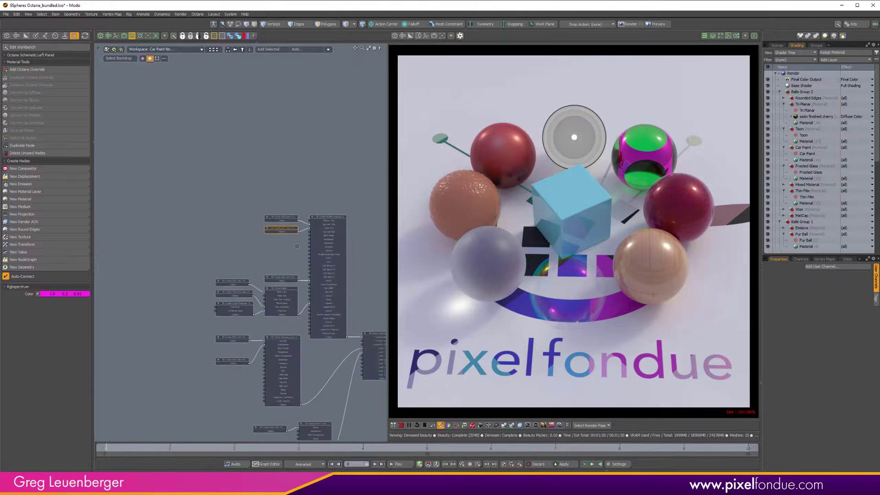
{"action": "left_click", "coordinate": [312, 250]}
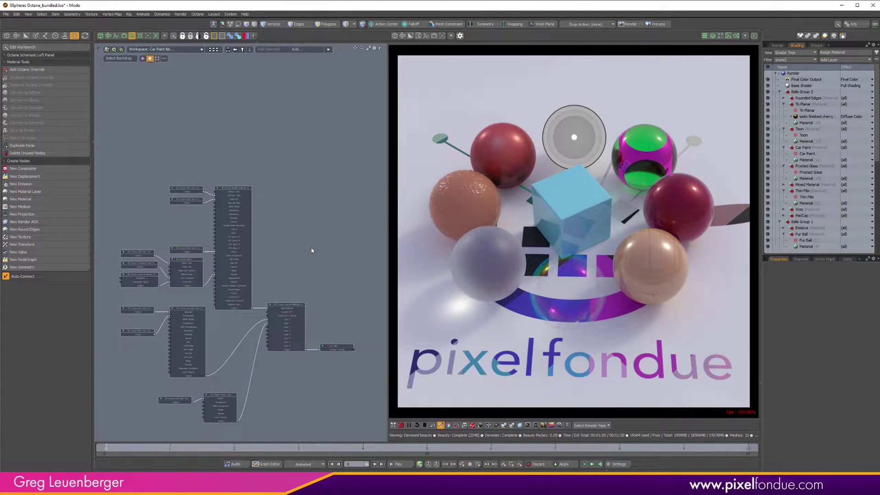
{"action": "scroll", "coordinate": [231, 177], "scroll_direction": "up", "scroll_amount": 5}
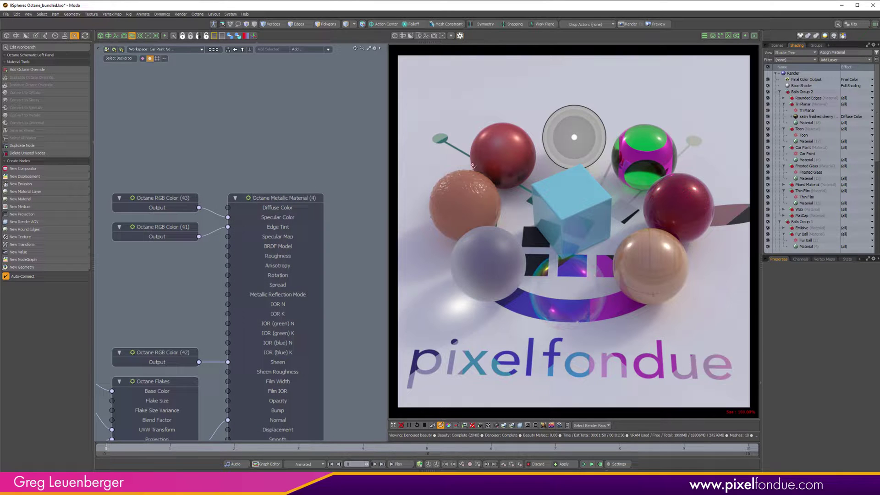
Load the blue cube's Rounded Edges network and examine the Octane Round Edges node
{"action": "left_click", "coordinate": [565, 201]}
{"action": "left_click_drag", "start_coordinate": [280, 286], "coordinate": [243, 243], "text": "alt"}
{"action": "scroll", "coordinate": [243, 243], "scroll_direction": "up", "scroll_amount": 3}
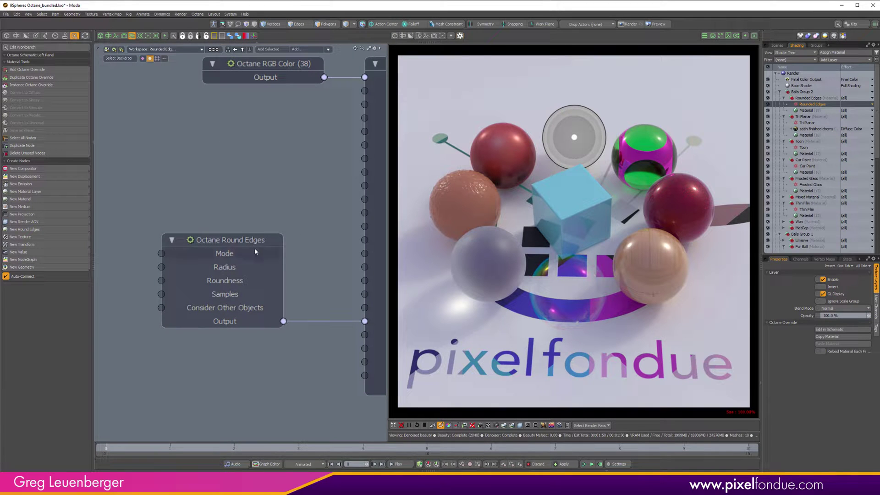
Trace the Octane Round Edges node's output into the Round Edges input of the Octane Glossy Material
{"action": "left_click_drag", "start_coordinate": [377, 248], "coordinate": [270, 260], "text": "alt"}
{"action": "scroll", "coordinate": [270, 260], "scroll_direction": "down", "scroll_amount": 5}
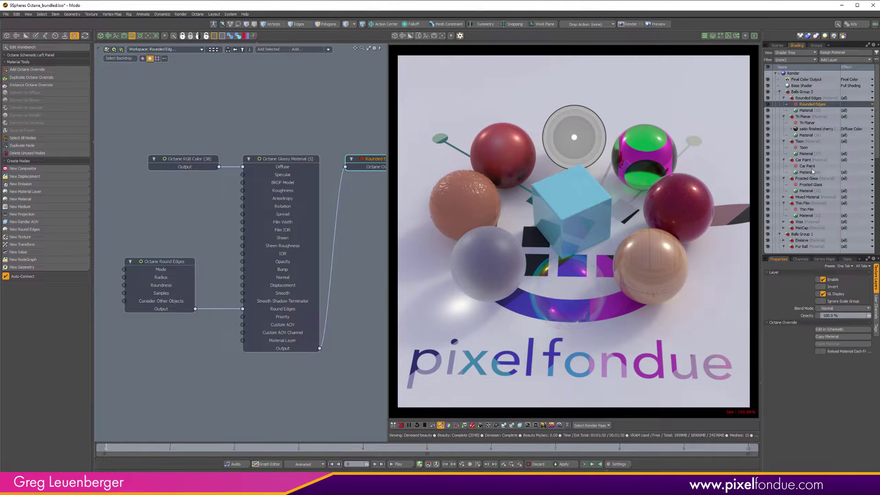
Load the Mixed Material network and examine the Octane Checks texture with its transform and linear projection nodes
{"action": "left_click", "coordinate": [152, 391]}
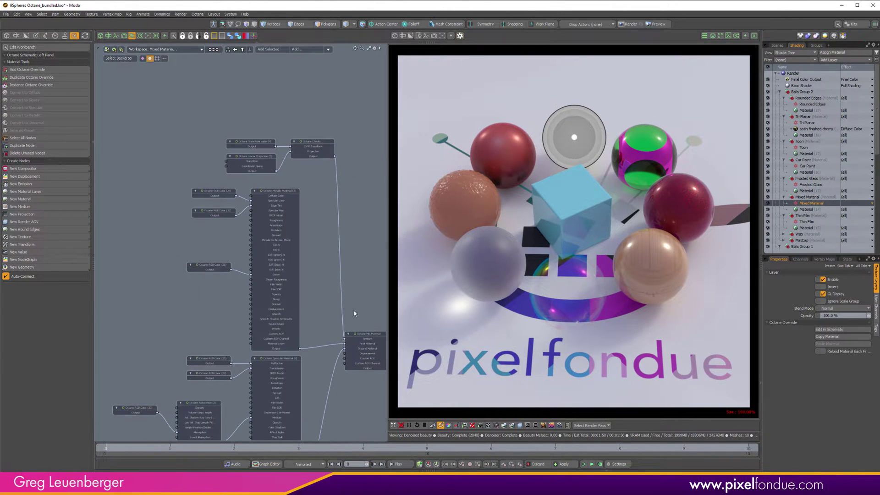
{"action": "left_click_drag", "start_coordinate": [354, 314], "coordinate": [316, 253], "text": "alt"}
{"action": "left_click_drag", "start_coordinate": [232, 148], "coordinate": [242, 197], "text": "alt"}
{"action": "scroll", "coordinate": [242, 197], "scroll_direction": "down", "scroll_amount": 5}
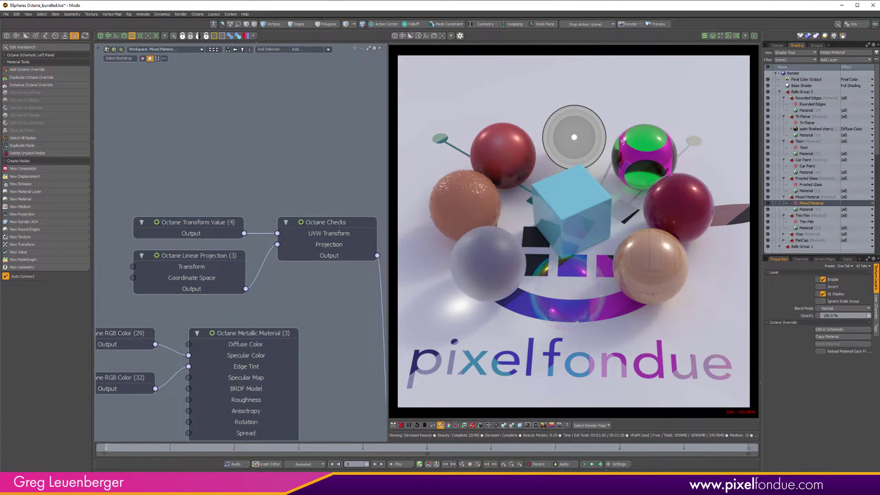
{"action": "middle_click_drag", "start_coordinate": [363, 331], "coordinate": [328, 216]}
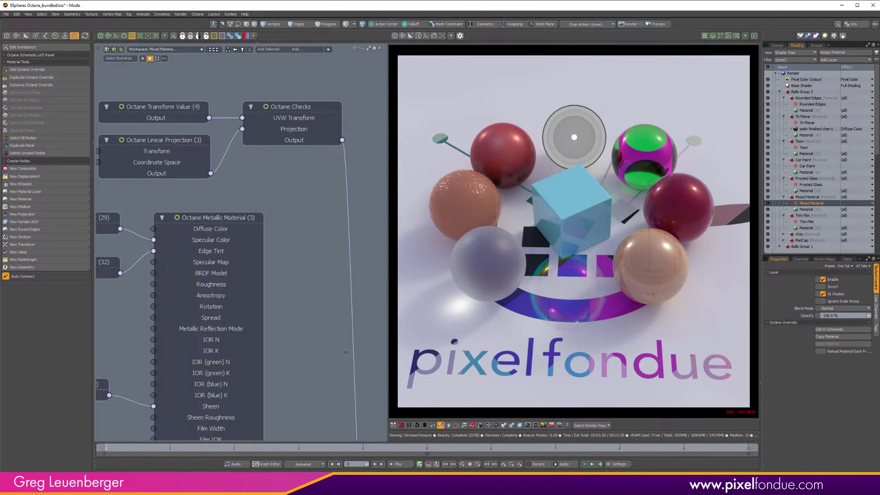
Examine the Octane Absorption (2) node and the Octane RGB Color (33) node linked to its Absorption input
{"action": "middle_click_drag", "start_coordinate": [316, 383], "coordinate": [329, 149]}
{"action": "scroll", "coordinate": [329, 149], "scroll_direction": "down", "scroll_amount": 5}
{"action": "scroll", "coordinate": [250, 269], "scroll_direction": "up", "scroll_amount": 4}
{"action": "middle_click_drag", "start_coordinate": [146, 301], "coordinate": [277, 271]}
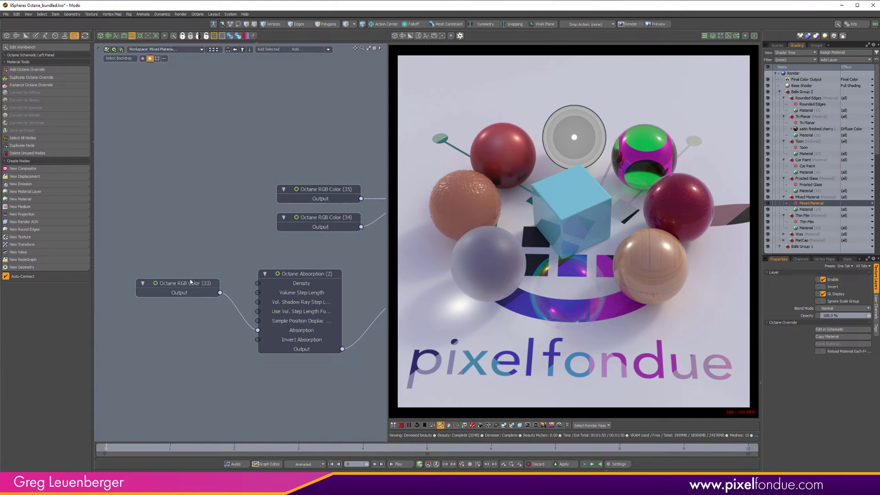
{"action": "left_click", "coordinate": [191, 280]}
{"action": "left_click", "coordinate": [202, 353]}
Look over the whole Mixed Material network, from the two source materials to the mix material
{"action": "scroll", "coordinate": [253, 361], "scroll_direction": "down", "scroll_amount": 4}
{"action": "middle_click_drag", "start_coordinate": [385, 324], "coordinate": [274, 318]}
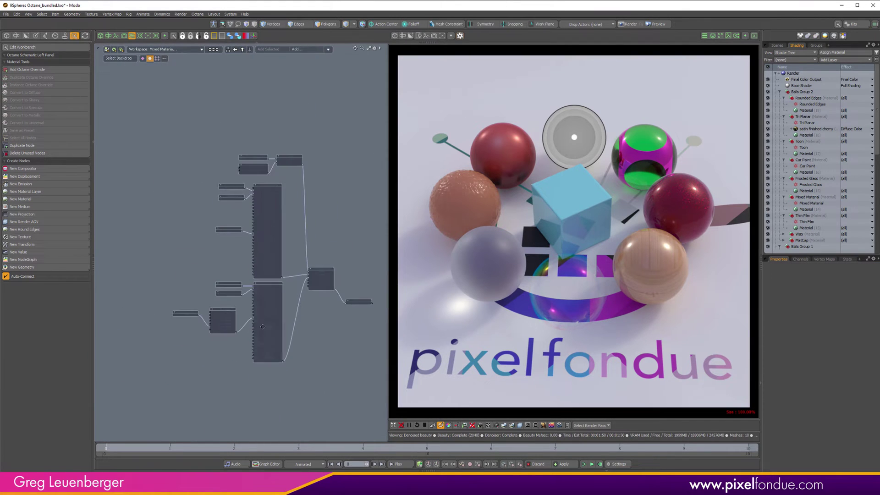
{"action": "scroll", "coordinate": [252, 344], "scroll_direction": "up", "scroll_amount": 3}
{"action": "middle_click_drag", "start_coordinate": [251, 344], "coordinate": [294, 275]}
{"action": "scroll", "coordinate": [294, 274], "scroll_direction": "up", "scroll_amount": 2}
Load the Plane (2) network and examine the Octane Color Squares texture with its transform and mesh UV projection nodes
{"action": "scroll", "coordinate": [302, 275], "scroll_direction": "down", "scroll_amount": 1}
{"action": "scroll", "coordinate": [303, 275], "scroll_direction": "down", "scroll_amount": 4}
{"action": "middle_click_drag", "start_coordinate": [229, 319], "coordinate": [317, 296]}
{"action": "scroll", "coordinate": [318, 296], "scroll_direction": "up", "scroll_amount": 3}
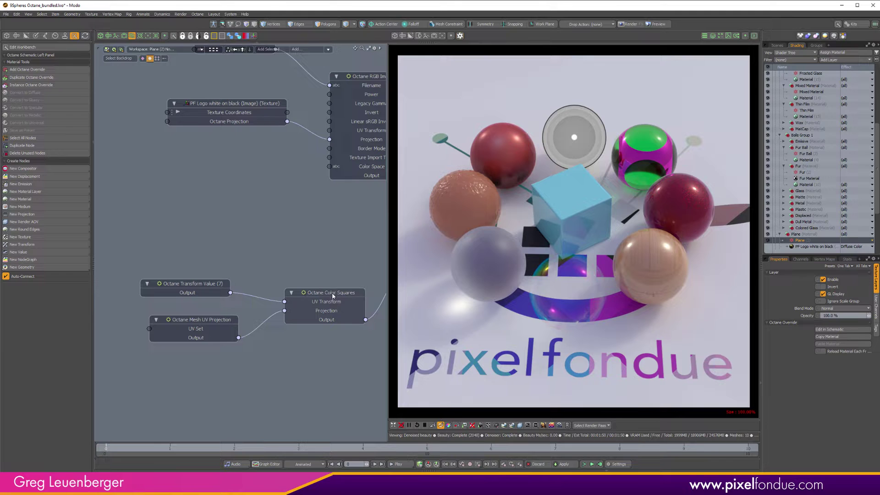
Trace the Color Squares output to the Octane Mix Texture node and select that node to view its First Texture value
{"action": "scroll", "coordinate": [274, 317], "scroll_direction": "down", "scroll_amount": 2}
{"action": "middle_click_drag", "start_coordinate": [274, 317], "coordinate": [192, 328]}
{"action": "scroll", "coordinate": [297, 309], "scroll_direction": "up", "scroll_amount": 4}
{"action": "left_click_drag", "start_coordinate": [315, 290], "coordinate": [302, 290]}
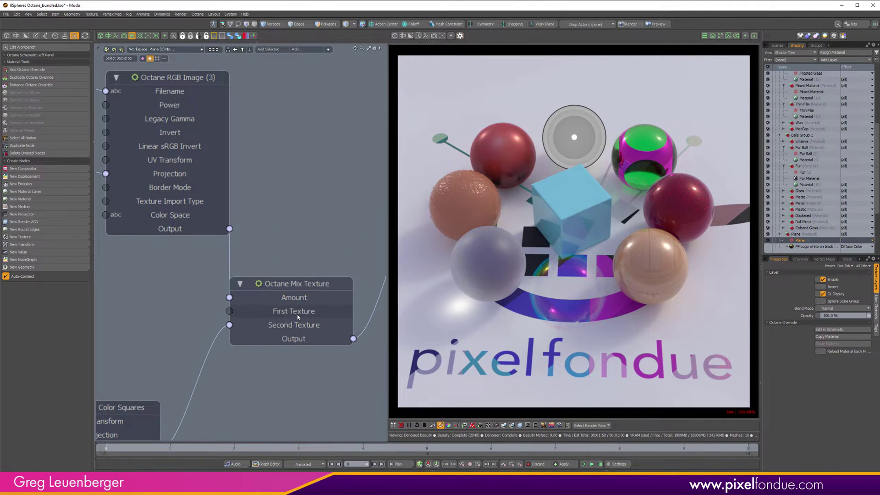
{"action": "left_click", "coordinate": [270, 299]}
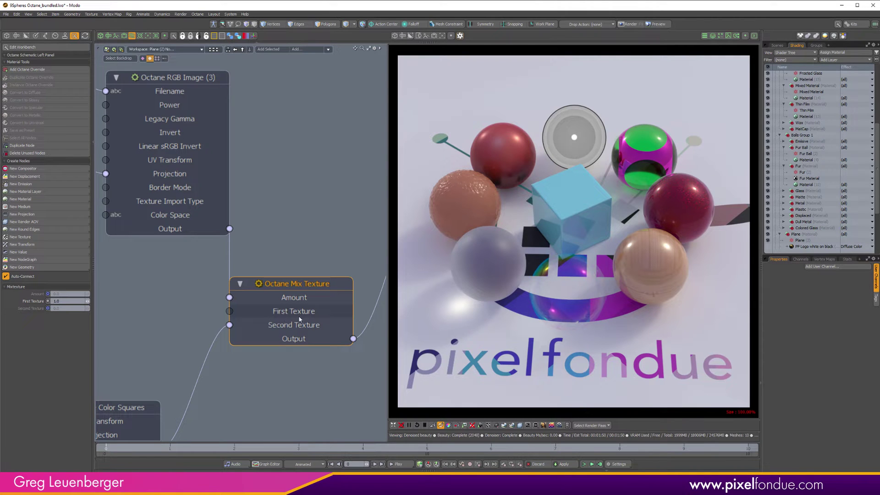
Select the PF Logo white on black image node and trace it through the RGB Image and Mix Texture into the glossy material
{"action": "scroll", "coordinate": [296, 312], "scroll_direction": "down", "scroll_amount": 2}
{"action": "left_click_drag", "start_coordinate": [275, 202], "coordinate": [354, 299], "text": "alt"}
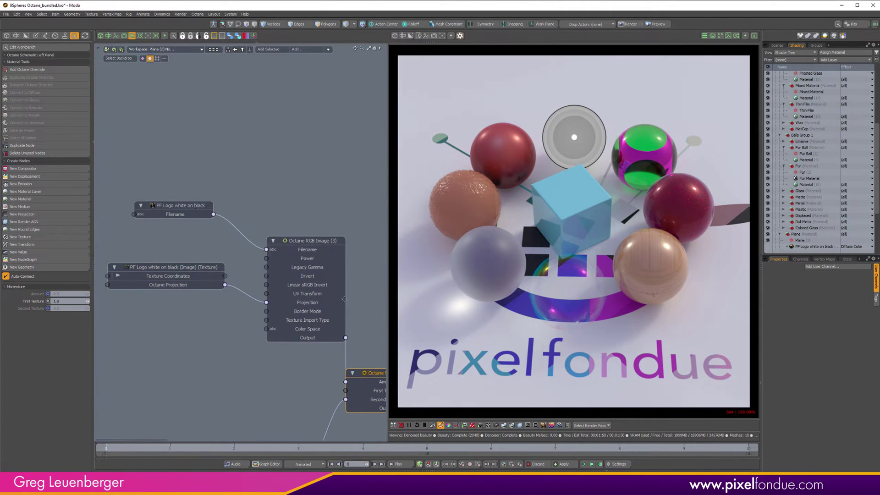
{"action": "left_click", "coordinate": [186, 207]}
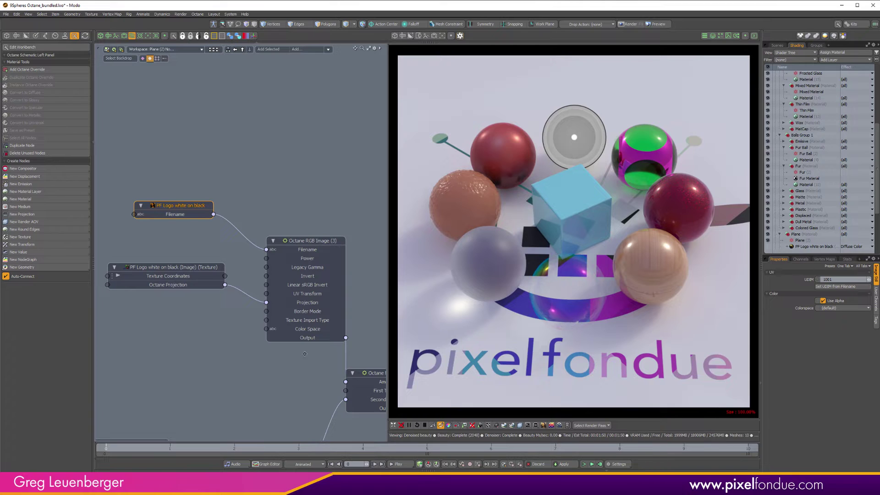
{"action": "left_click_drag", "start_coordinate": [381, 378], "coordinate": [300, 275], "text": "alt"}
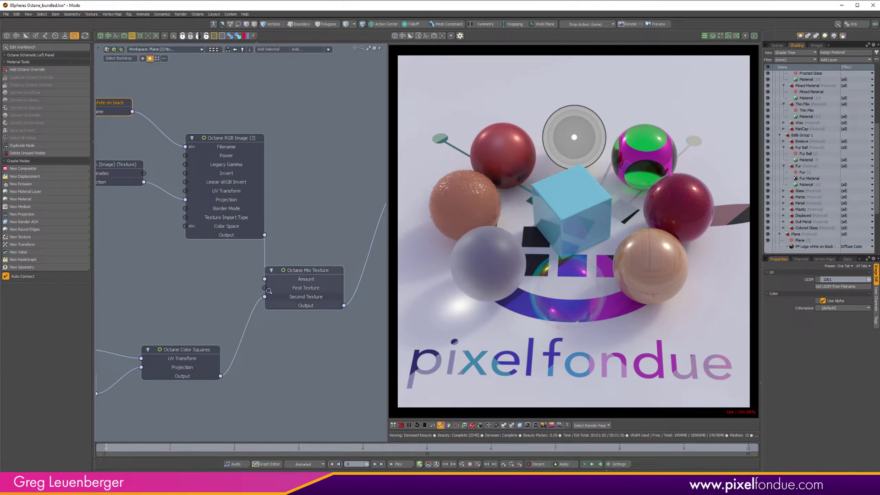
{"action": "scroll", "coordinate": [268, 329], "scroll_direction": "down", "scroll_amount": 2}
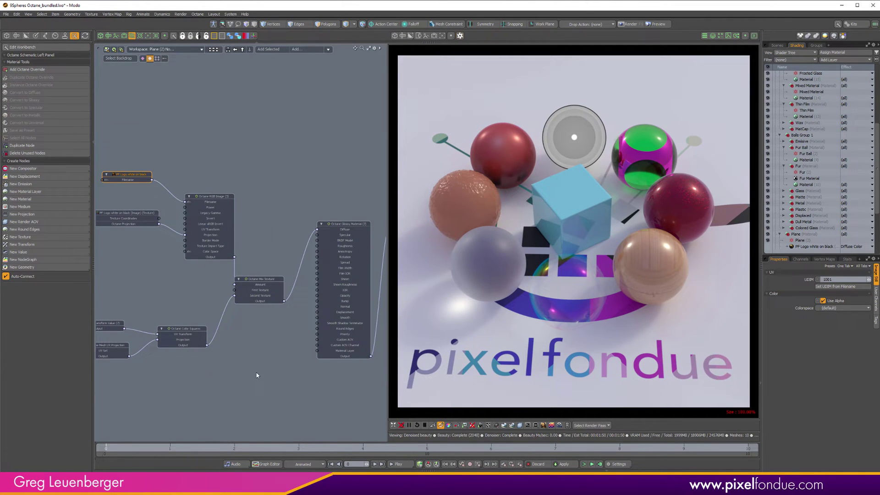